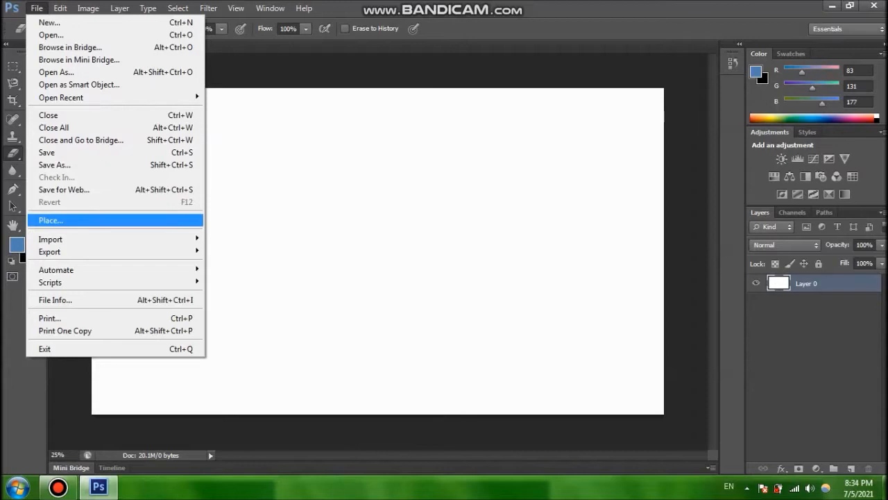
# Step: Place the big_blue_sky_stock image and stretch it across the full canvas width, from the upper edge to about four fifths down
pyautogui.click(51, 220)
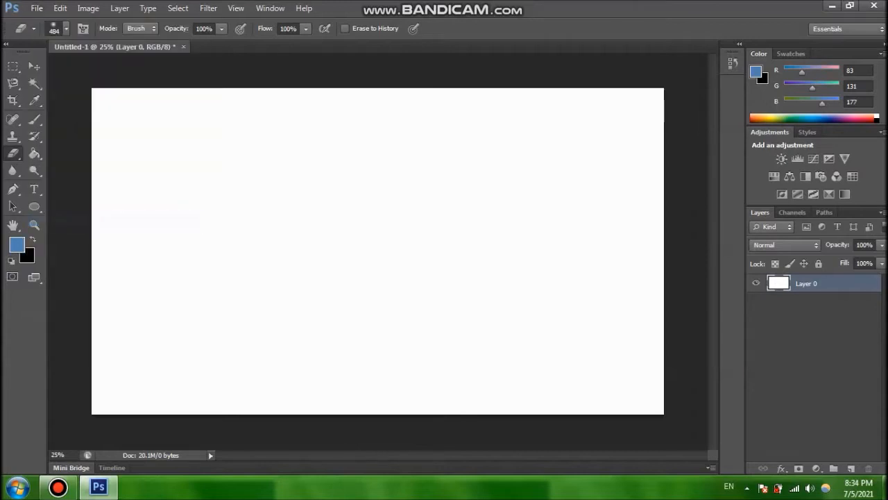
pyautogui.doubleClick(161, 97)
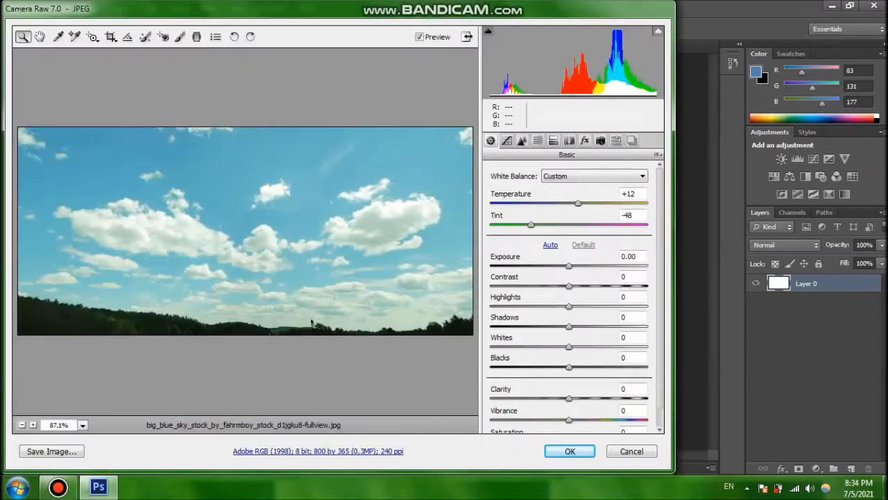
pyautogui.press('Return')
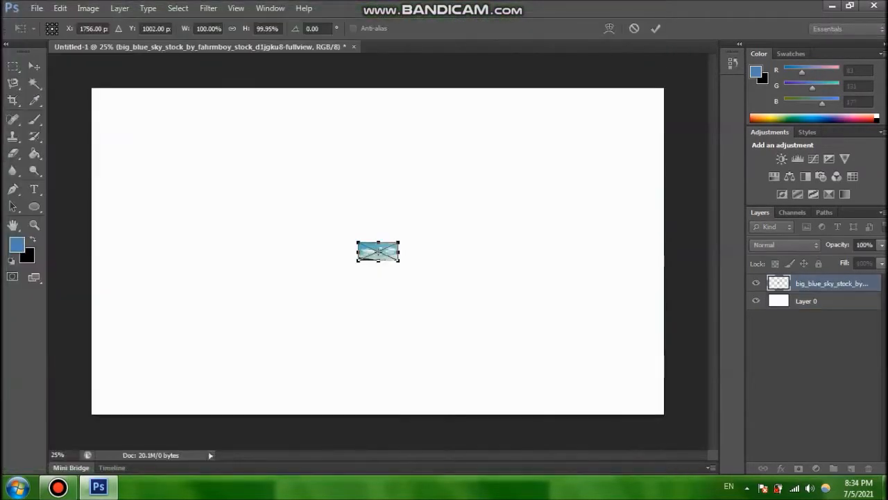
pyautogui.moveTo(399, 242); pyautogui.dragTo(664, 88)
pyautogui.moveTo(358, 260)
pyautogui.mouseDown()
pyautogui.moveTo(99, 307)
pyautogui.moveTo(93, 345)
pyautogui.mouseUp()
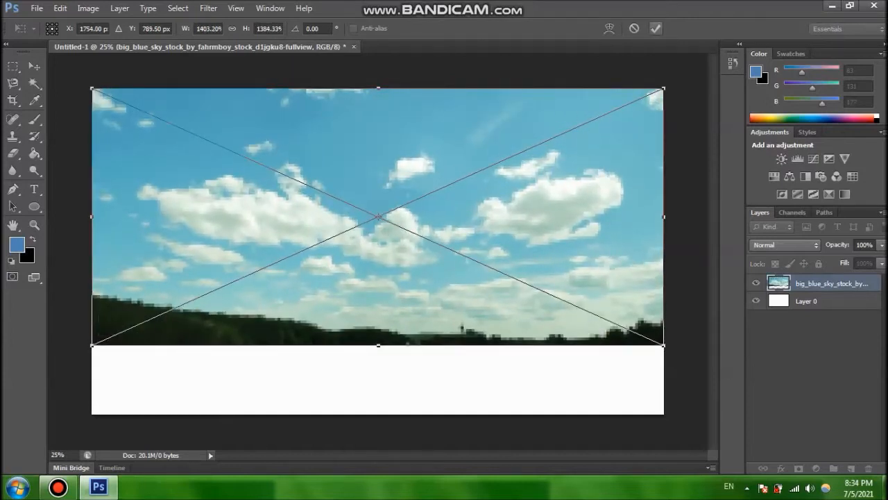
pyautogui.press('Return')
pyautogui.press('e')
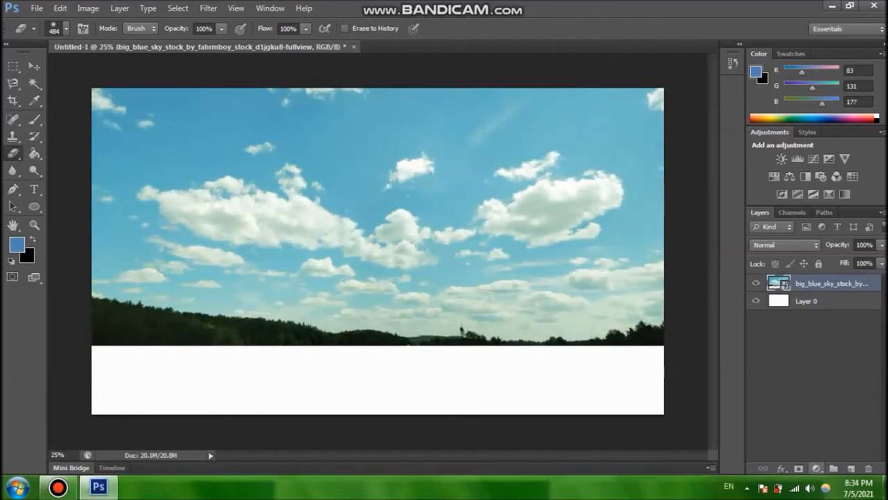
# Step: Fill a new layer above the sky with blue #5383b1 and set its blend mode to Overlay
pyautogui.hotkey('ctrl', 'shift', 'alt', 'n')
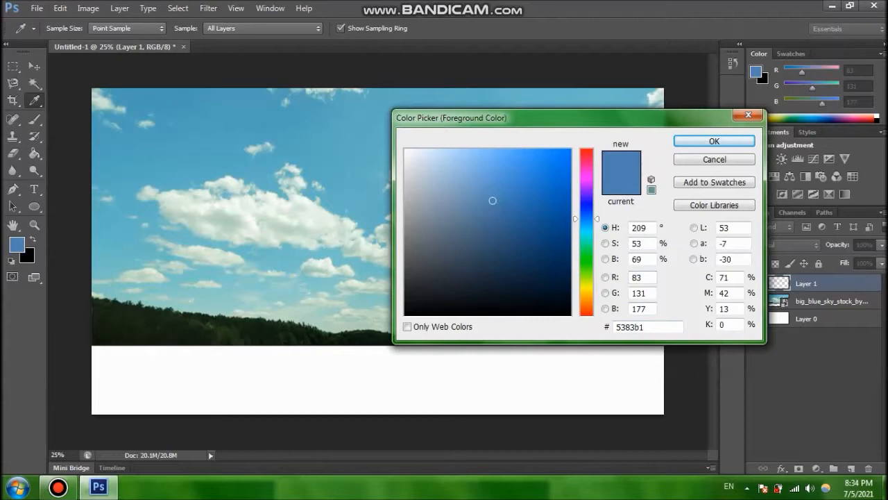
pyautogui.press('Return')
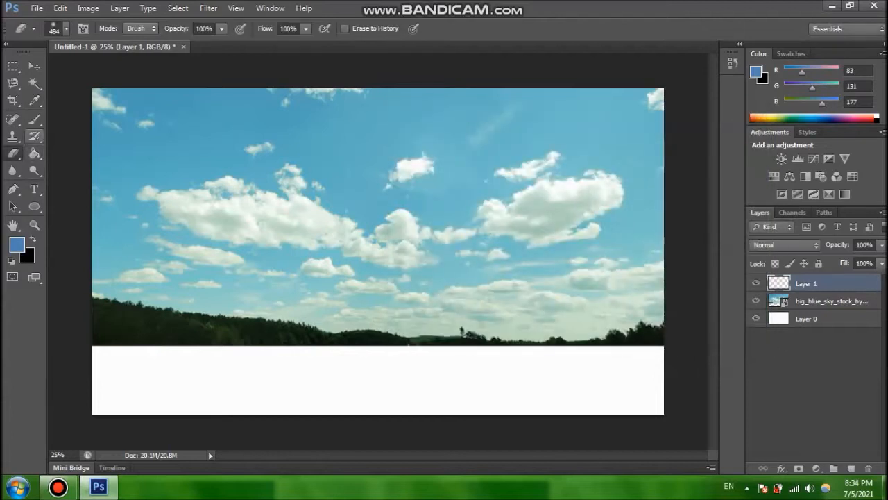
pyautogui.rightClick(13, 153)
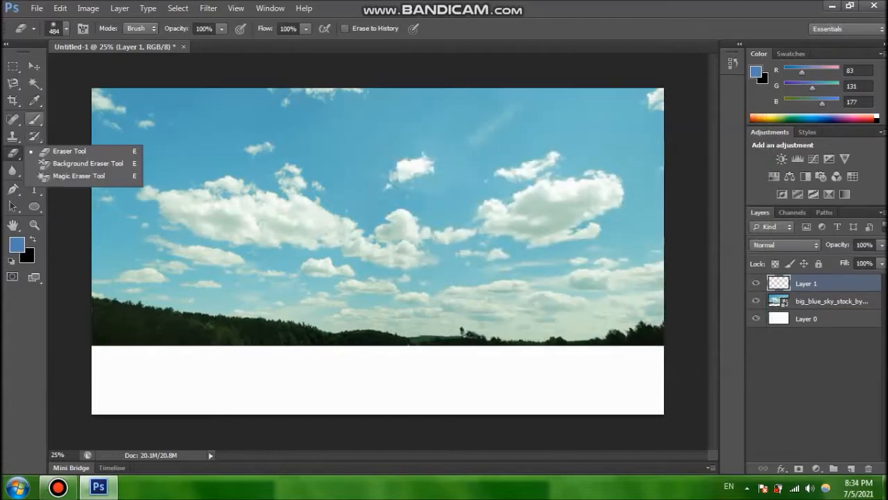
pyautogui.click(12, 154)
pyautogui.click(34, 154)
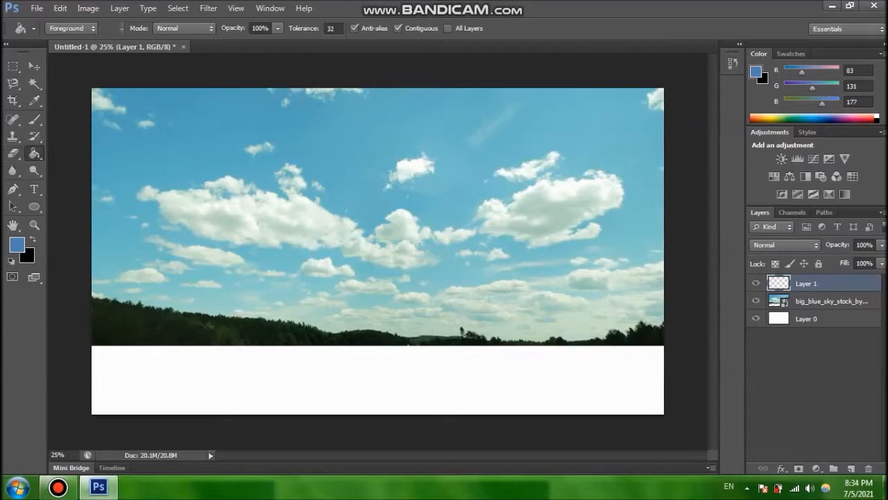
pyautogui.hotkey('alt', 'BackSpace')
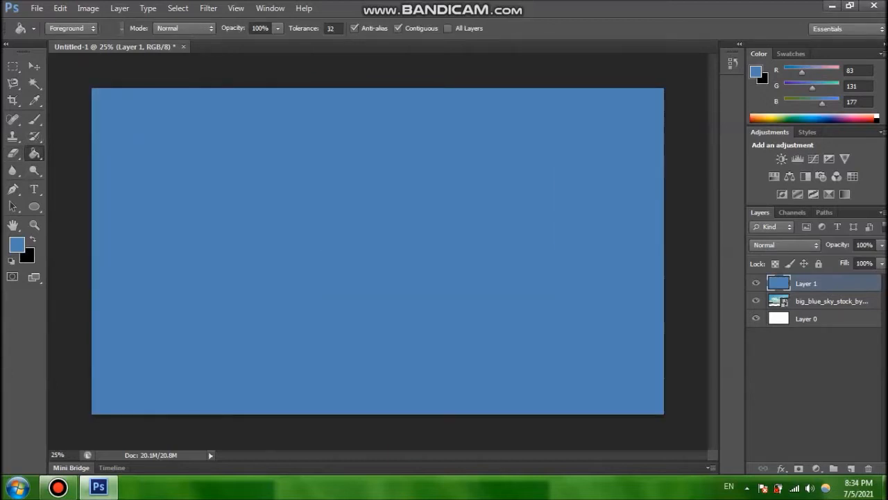
pyautogui.click(786, 244)
pyautogui.click(763, 162)
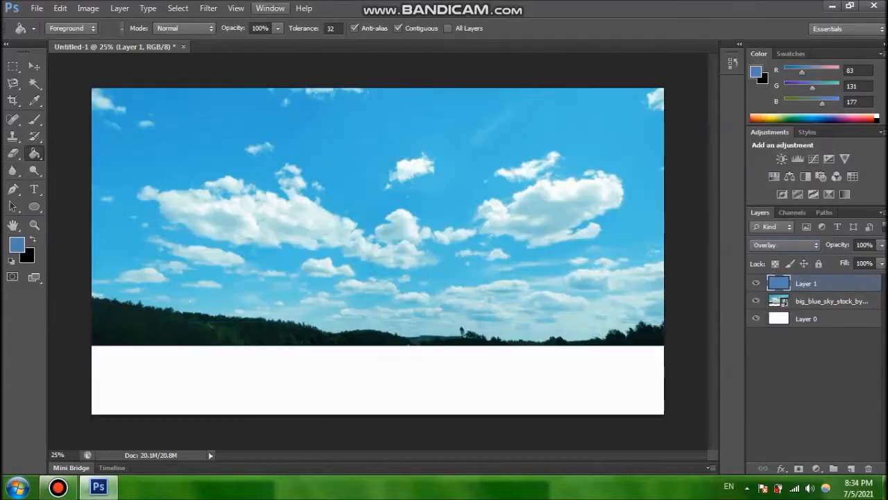
# Step: Add 30.68% uniform noise to the blue overlay layer
pyautogui.click(208, 8)
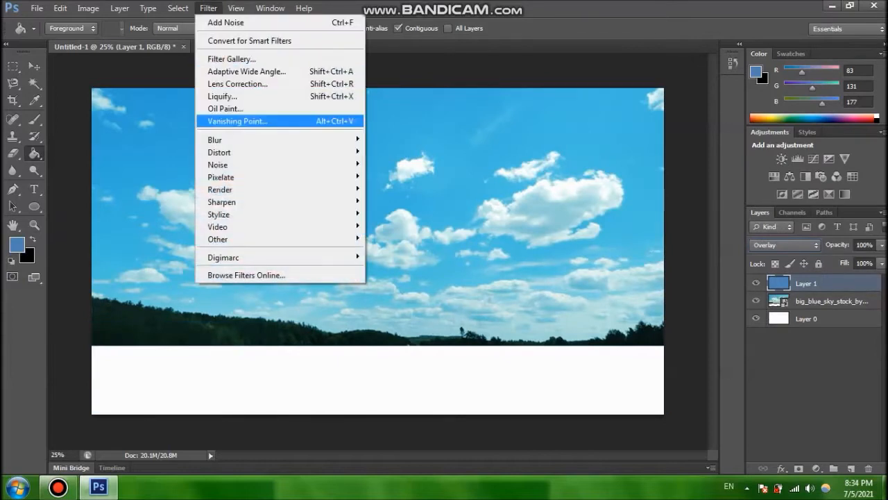
pyautogui.moveTo(220, 152)
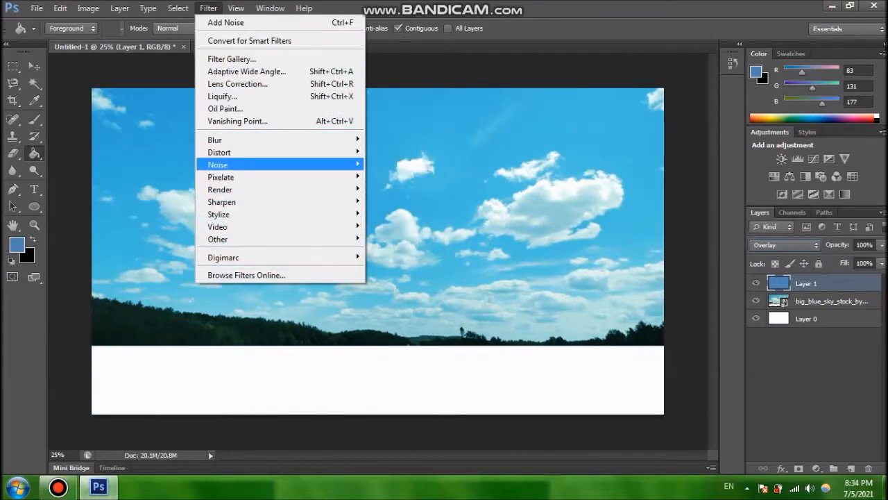
pyautogui.moveTo(278, 165)
pyautogui.click(394, 164)
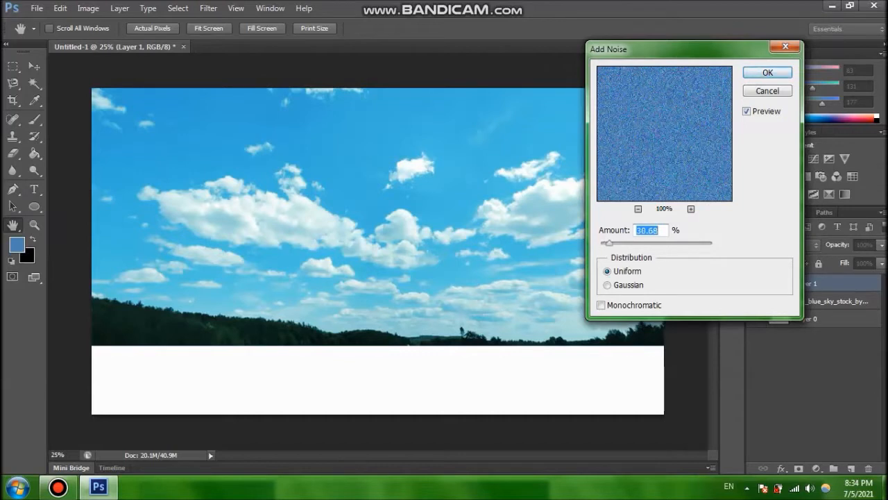
pyautogui.press('Return')
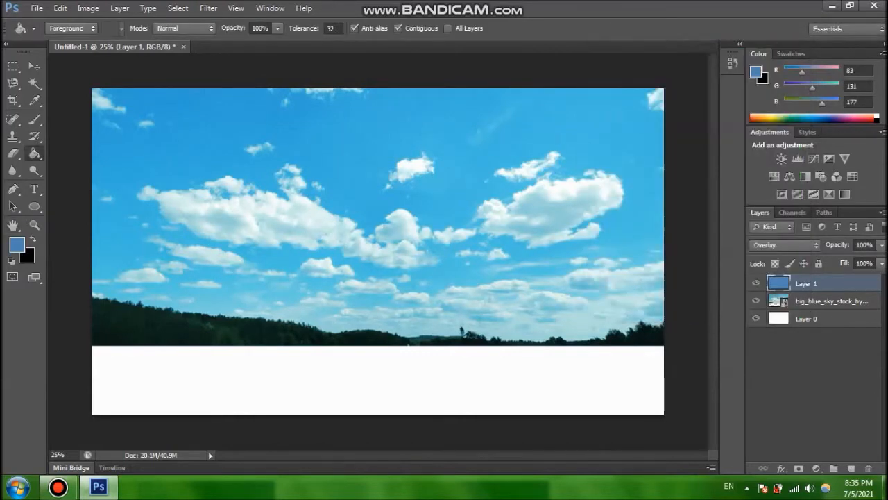
# Step: Place the Red-Roof-1 image and stretch it to cover the entire canvas
pyautogui.click(36, 8)
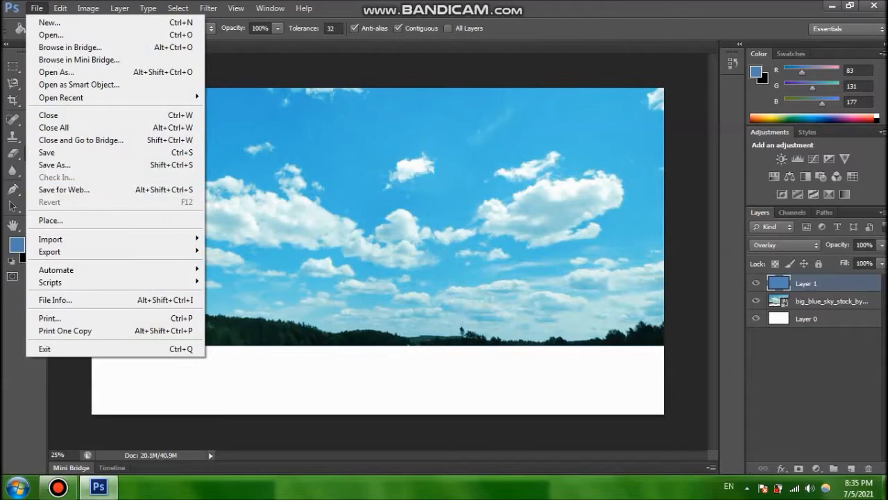
pyautogui.click(63, 220)
pyautogui.doubleClick(635, 94)
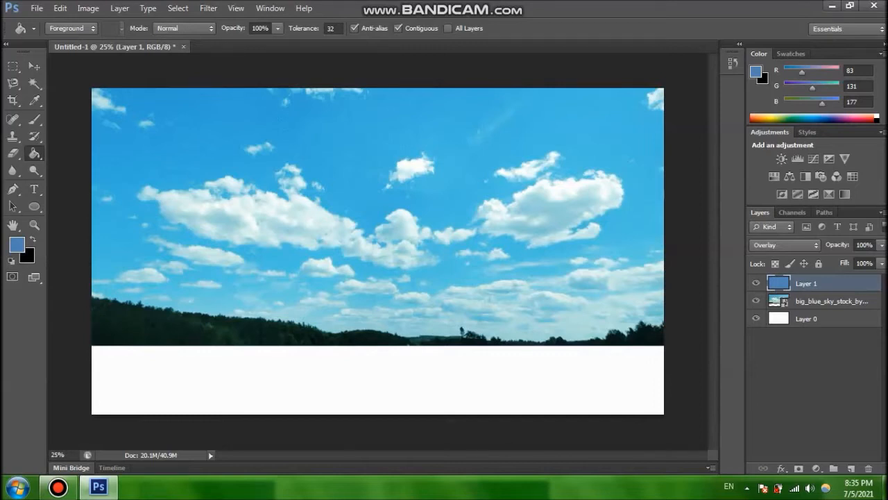
pyautogui.moveTo(435, 211); pyautogui.dragTo(664, 88)
pyautogui.moveTo(318, 293); pyautogui.dragTo(91, 415)
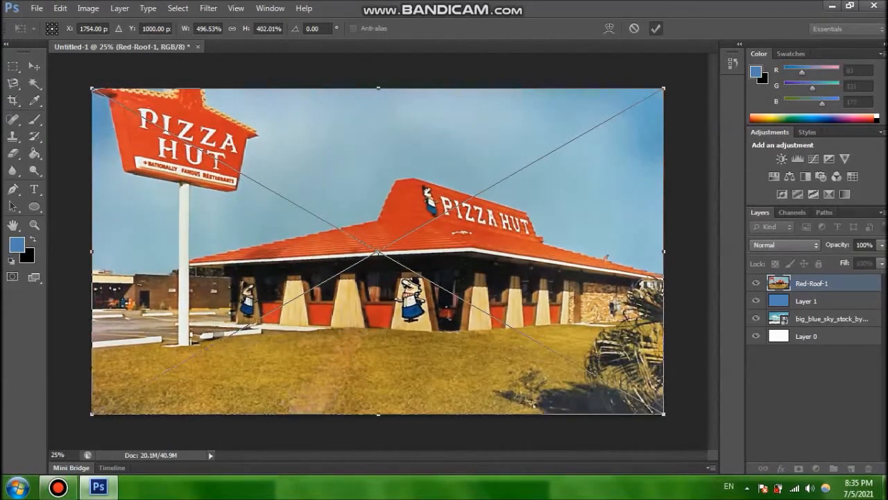
pyautogui.press('Return')
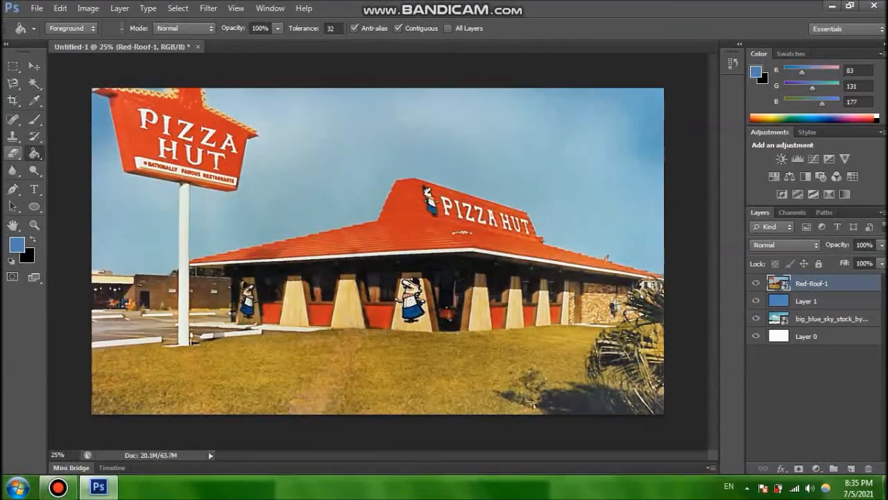
# Step: Select the whole sky of the Red-Roof-1 photo with the Magic Wand at tolerance 32, around the sign and the building
pyautogui.click(13, 152)
pyautogui.click(79, 176)
pyautogui.click(34, 82)
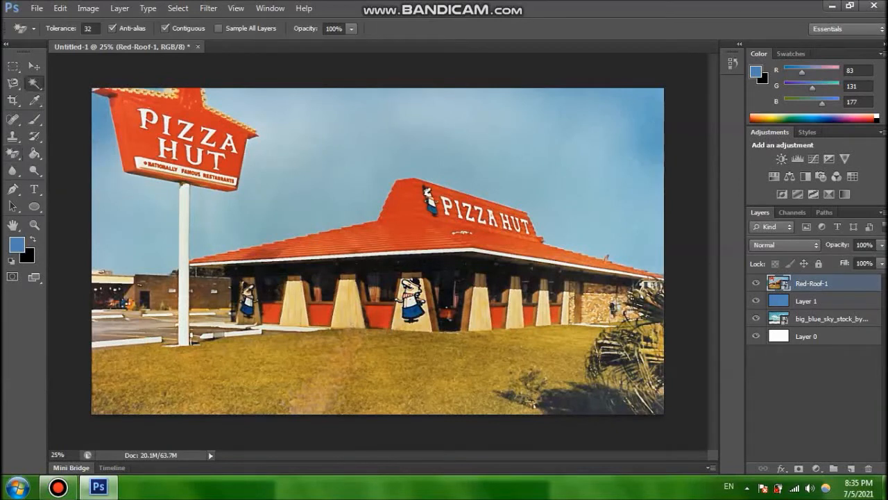
pyautogui.press('shift')
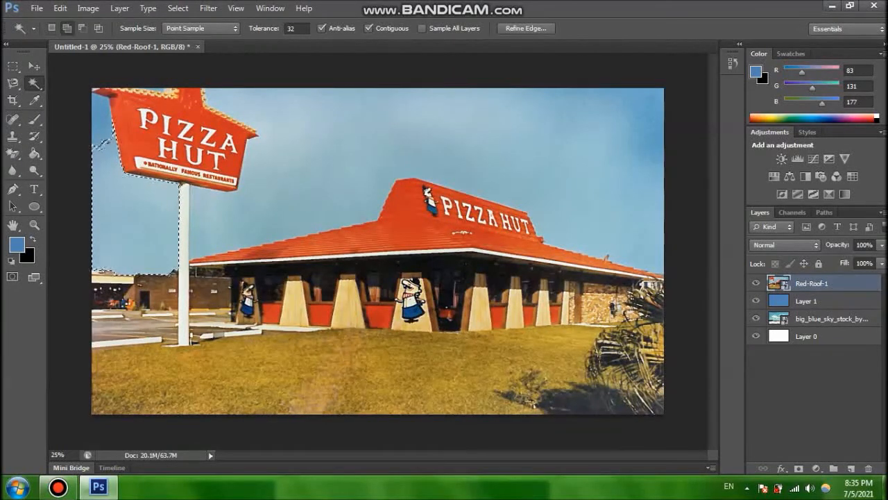
pyautogui.keyDown('shift'); pyautogui.click(319, 153); pyautogui.keyUp('shift')
pyautogui.keyDown('shift'); pyautogui.click(486, 159); pyautogui.keyUp('shift')
pyautogui.keyDown('shift'); pyautogui.click(629, 147); pyautogui.keyUp('shift')
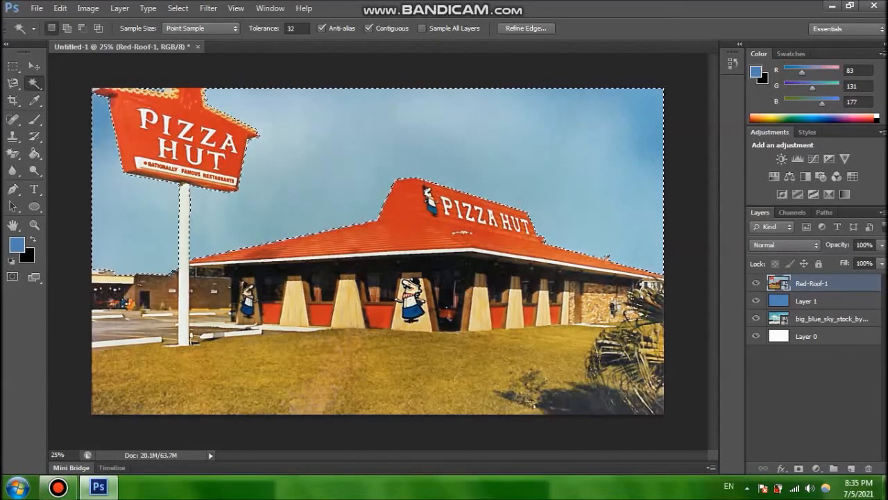
# Step: Invert the sky selection and mask the Red-Roof-1 layer with it so only the sky is hidden
pyautogui.hotkey('ctrl', 'z')
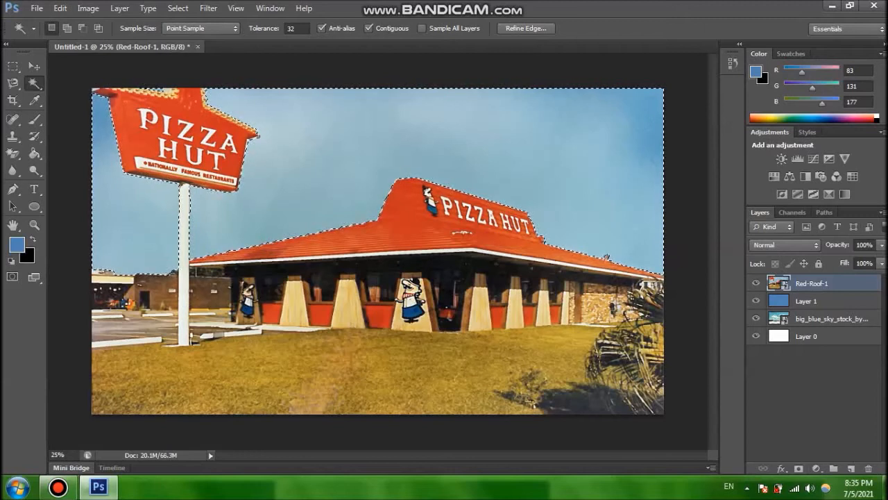
pyautogui.click(208, 8)
pyautogui.click(208, 8)
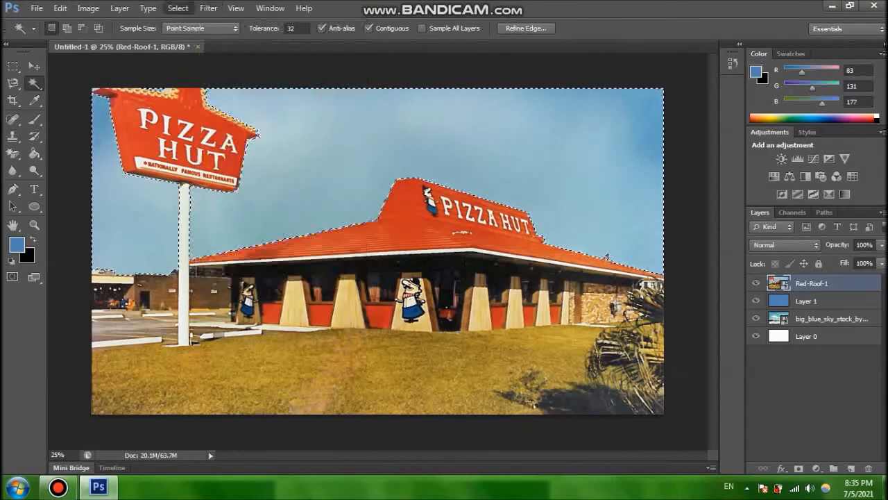
pyautogui.click(177, 9)
pyautogui.click(187, 59)
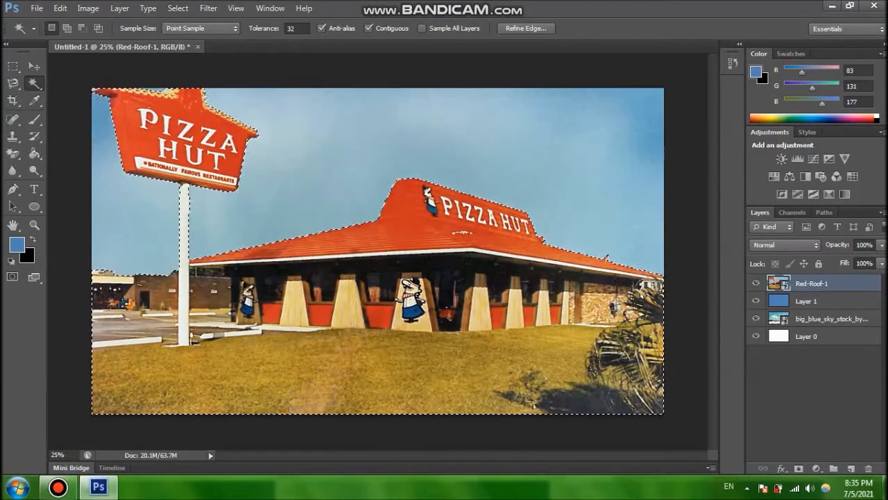
pyautogui.click(799, 468)
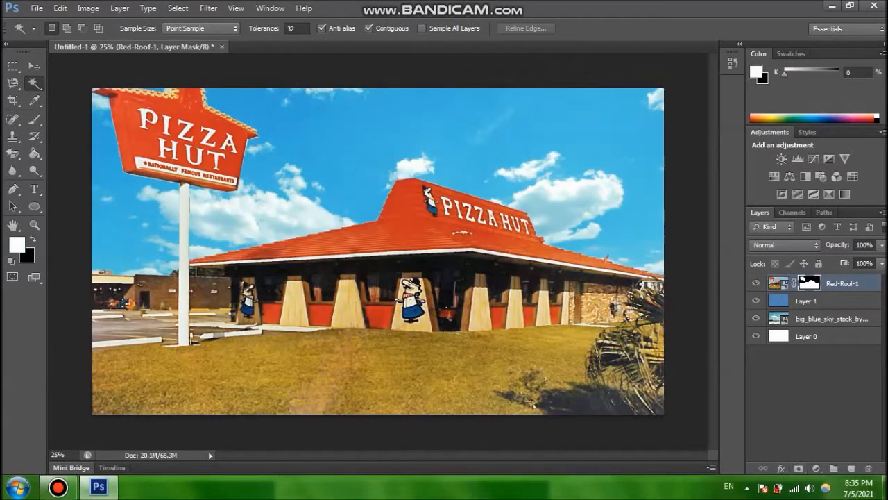
# Step: Place the Girl image in the canvas's lower-left corner, scaled to about 89% width and 88% height
pyautogui.click(36, 8)
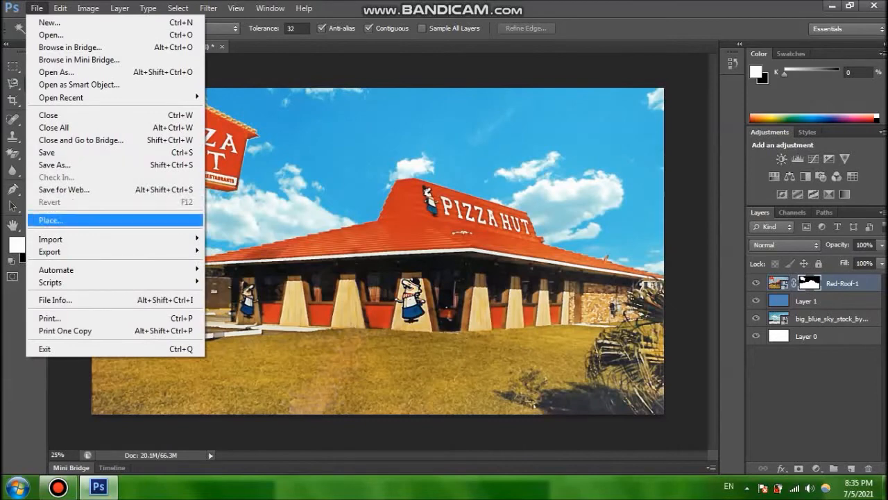
pyautogui.click(51, 220)
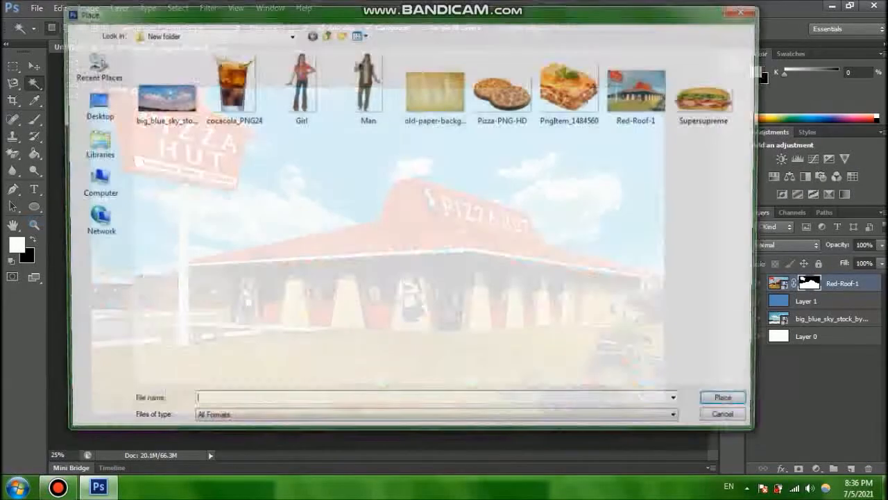
pyautogui.doubleClick(299, 83)
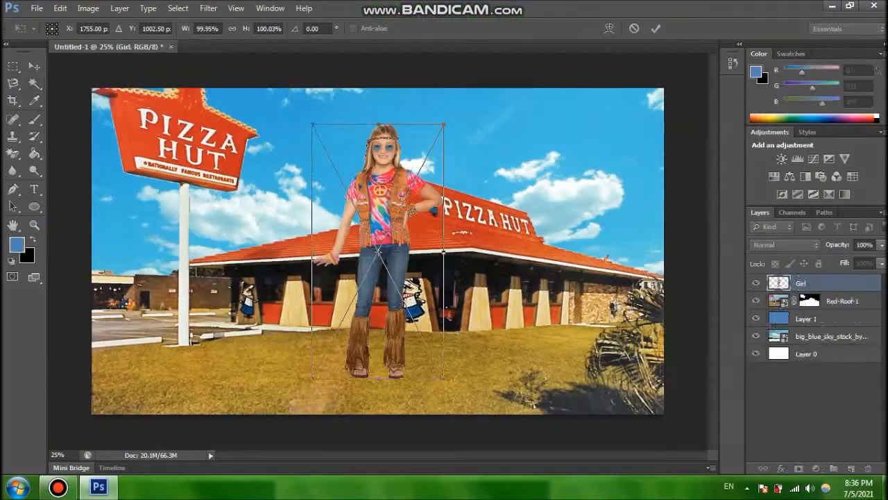
pyautogui.moveTo(413, 209); pyautogui.dragTo(202, 244)
pyautogui.moveTo(233, 160); pyautogui.dragTo(213, 190)
pyautogui.hotkey('shift', 'Left')
pyautogui.hotkey('shift', 'Left')
pyautogui.hotkey('shift', 'Left')
pyautogui.hotkey('shift', 'Left')
pyautogui.hotkey('shift', 'Left')
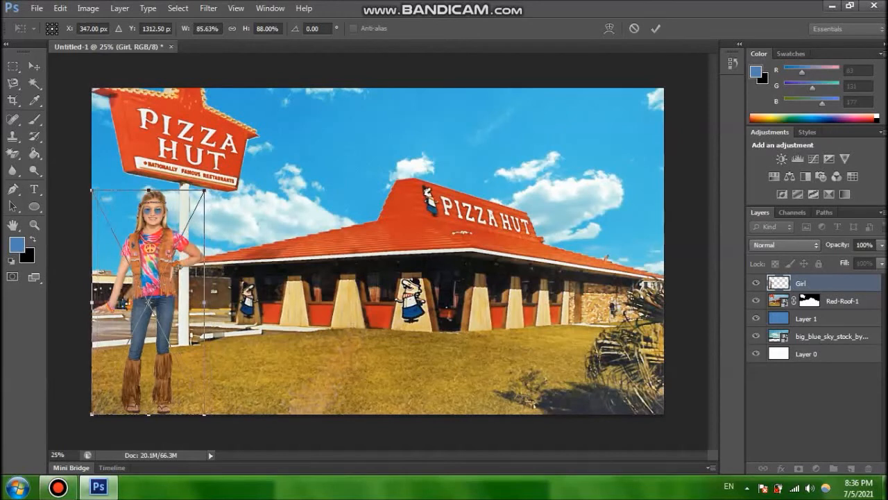
pyautogui.moveTo(204, 302); pyautogui.dragTo(209, 302)
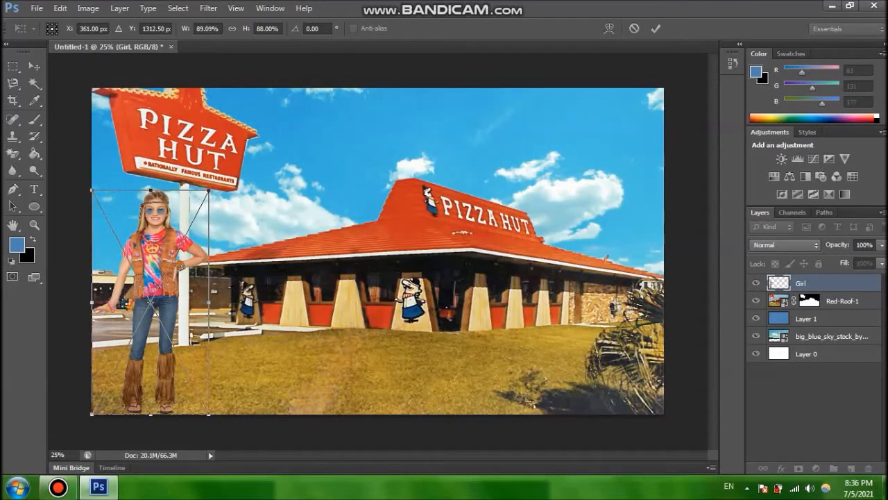
pyautogui.press('Return')
# Step: Flip the girl horizontally and shift her about 1.8 cm right and 1.1 cm up
pyautogui.click(61, 7)
pyautogui.moveTo(104, 251)
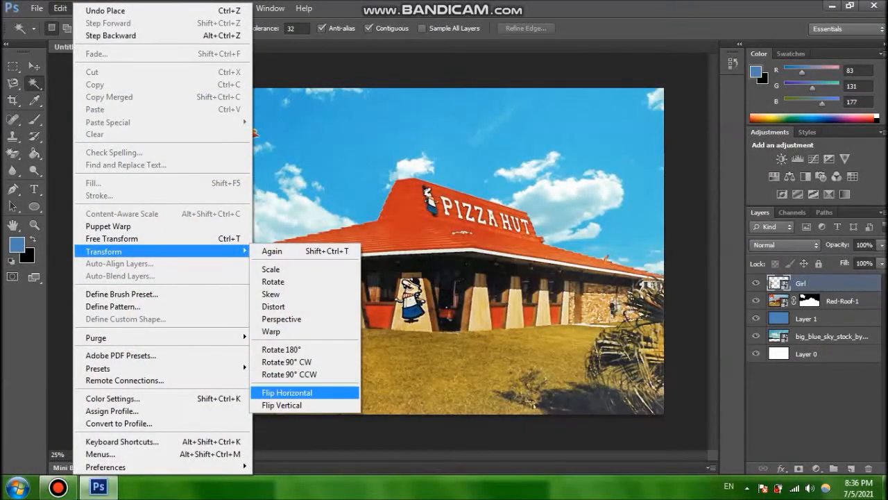
pyautogui.click(286, 393)
pyautogui.click(34, 65)
pyautogui.moveTo(164, 243); pyautogui.dragTo(174, 238)
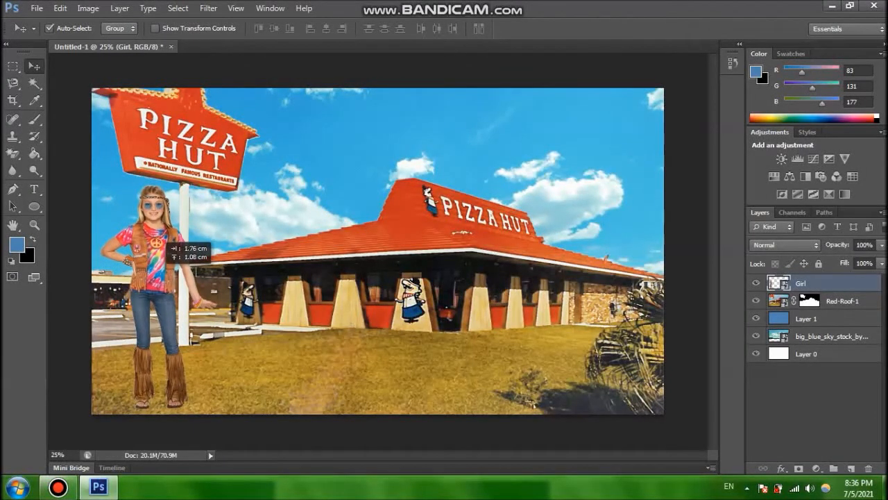
# Step: Place the Pizza-PNG-HD image over the lawn, scaled to about 314% width and 315% height
pyautogui.click(36, 7)
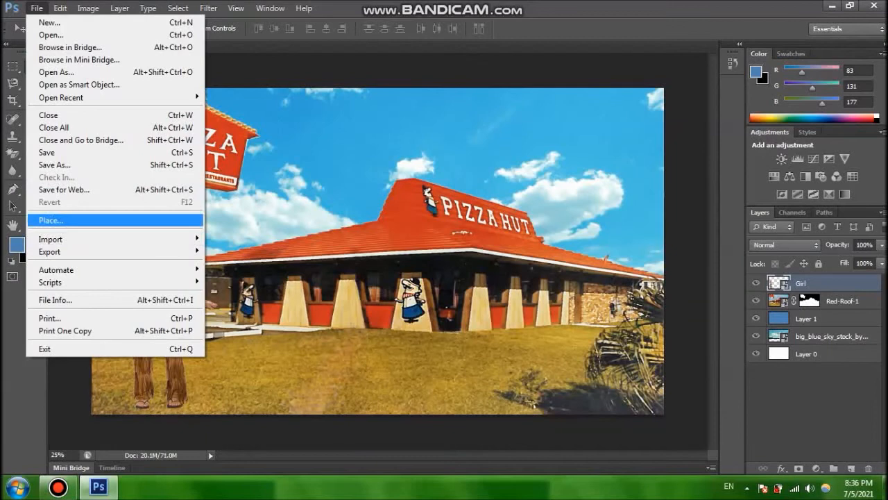
pyautogui.click(51, 220)
pyautogui.click(503, 91)
pyautogui.press('Return')
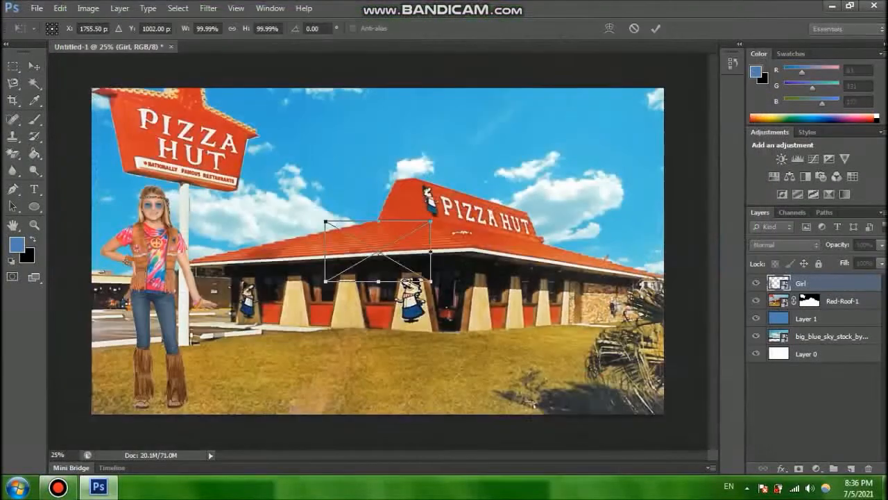
pyautogui.moveTo(326, 281); pyautogui.dragTo(207, 399)
pyautogui.moveTo(431, 401); pyautogui.dragTo(540, 414)
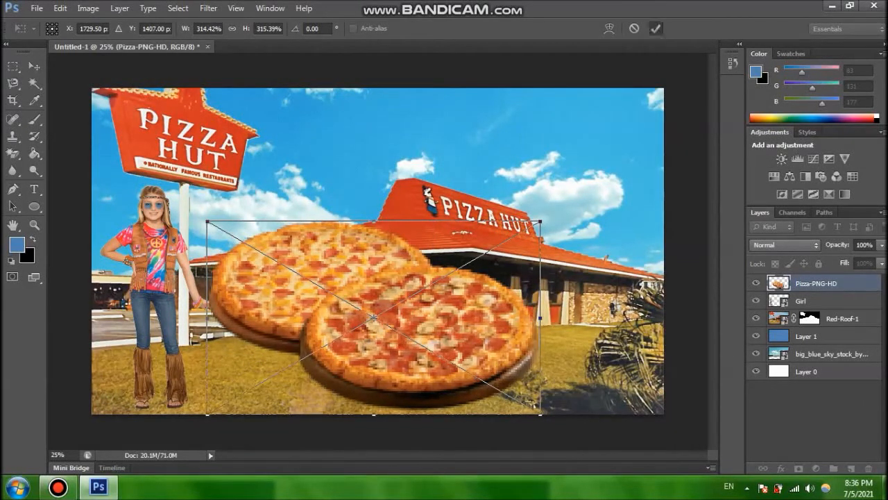
pyautogui.press('Return')
# Step: Distort the pizza image so it lies flat on the lawn in front of the restaurant, and shift it slightly down
pyautogui.click(61, 8)
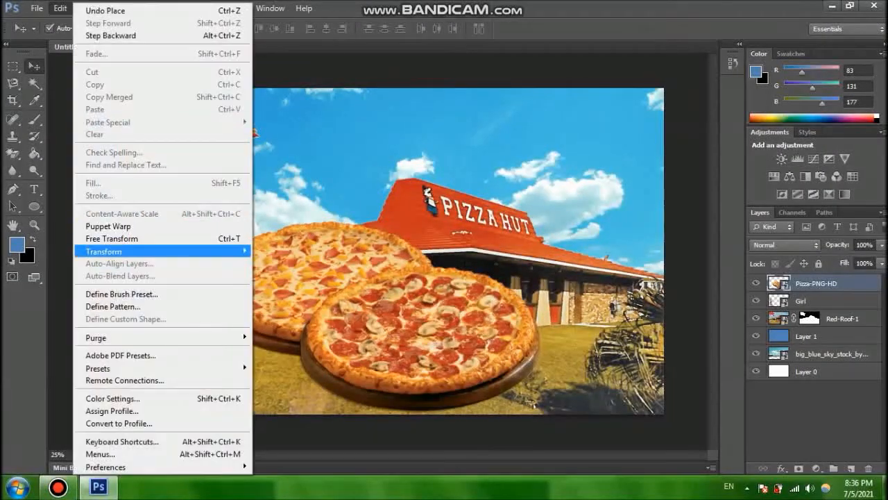
pyautogui.moveTo(139, 251)
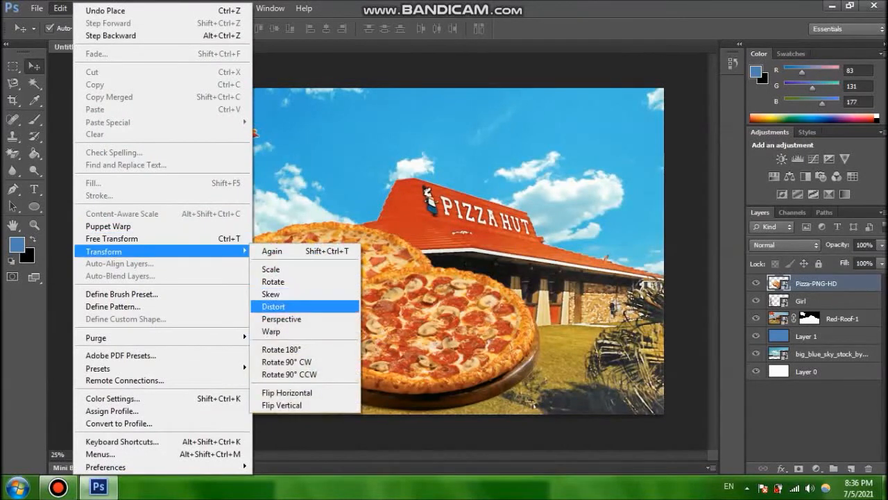
pyautogui.click(274, 306)
pyautogui.moveTo(208, 222); pyautogui.dragTo(225, 286)
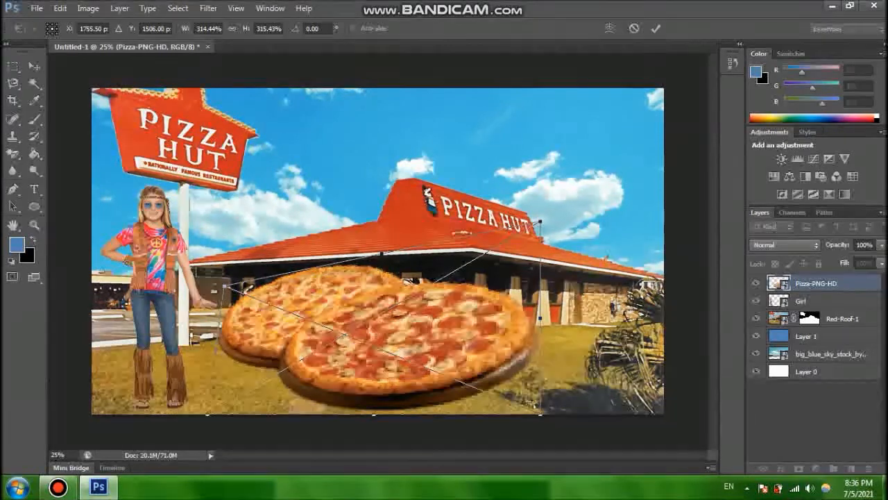
pyautogui.moveTo(540, 221); pyautogui.dragTo(535, 299)
pyautogui.moveTo(225, 286); pyautogui.dragTo(218, 313)
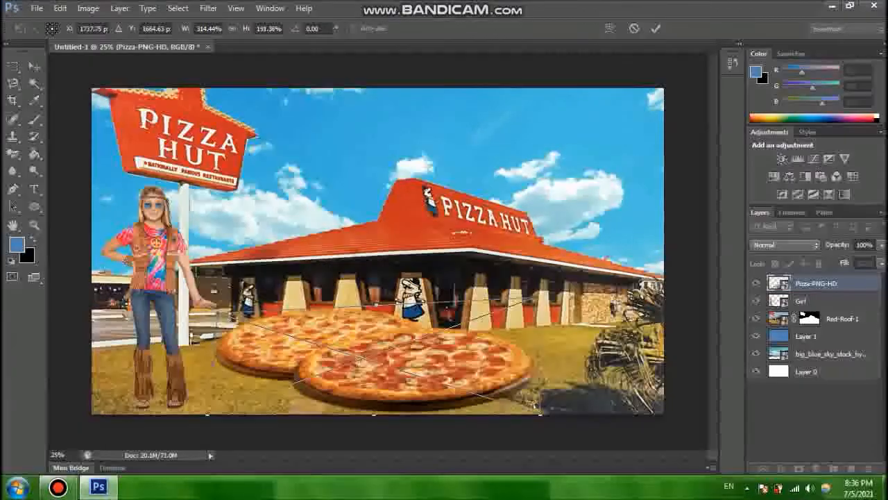
pyautogui.moveTo(540, 414); pyautogui.dragTo(547, 424)
pyautogui.moveTo(543, 298); pyautogui.dragTo(551, 305)
pyautogui.moveTo(218, 313); pyautogui.dragTo(217, 325)
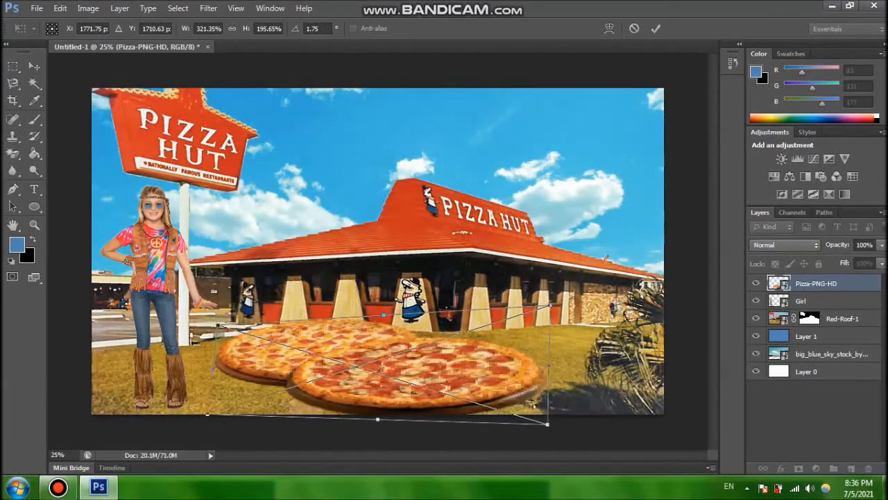
pyautogui.moveTo(460, 343); pyautogui.dragTo(459, 353)
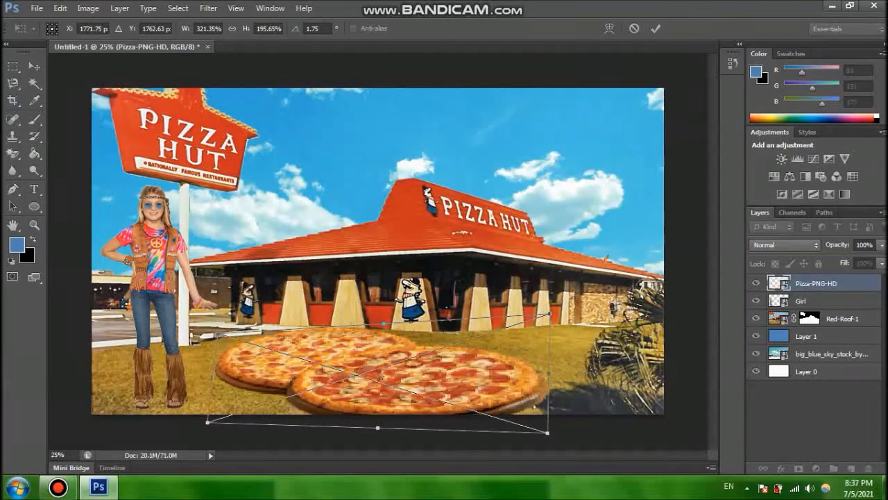
pyautogui.press('Return')
# Step: Stretch the pizza image toward the girl to about 328% width
pyautogui.click(36, 8)
pyautogui.moveTo(60, 8)
pyautogui.click(161, 239)
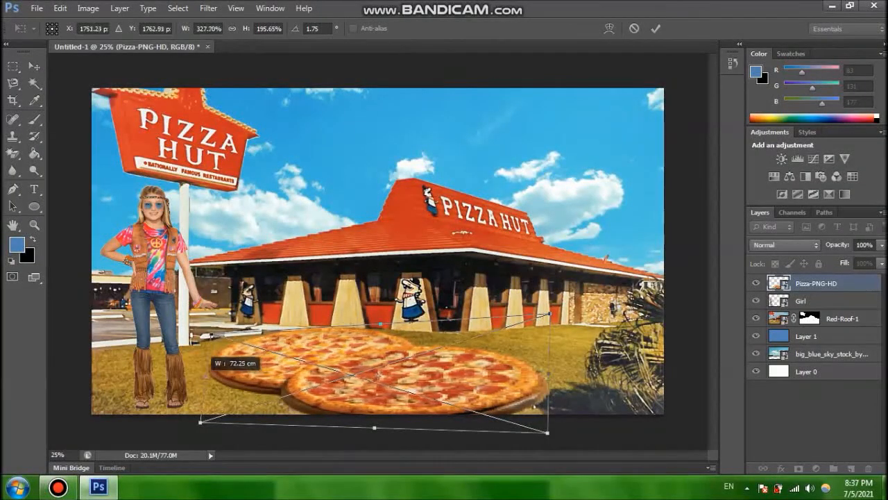
pyautogui.press('Return')
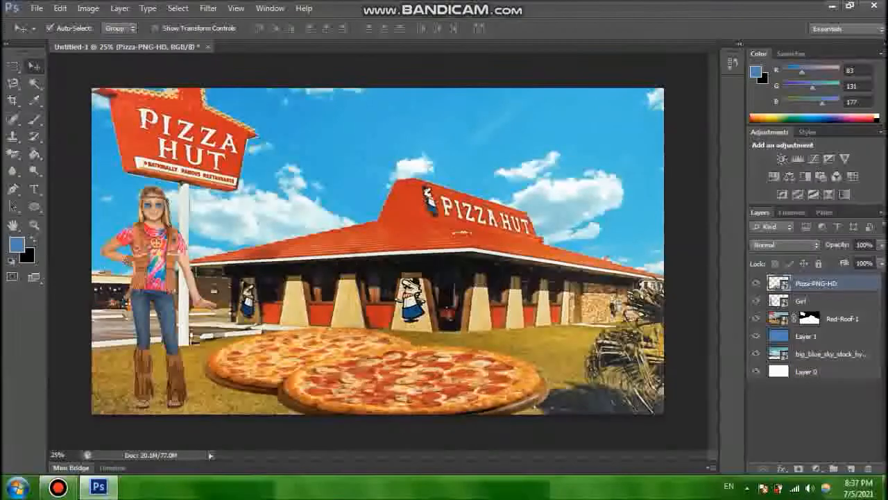
# Step: Distort the two right corners of the pizza image slightly outward and nudge the pizzas a little toward the girl
pyautogui.click(60, 8)
pyautogui.moveTo(161, 251)
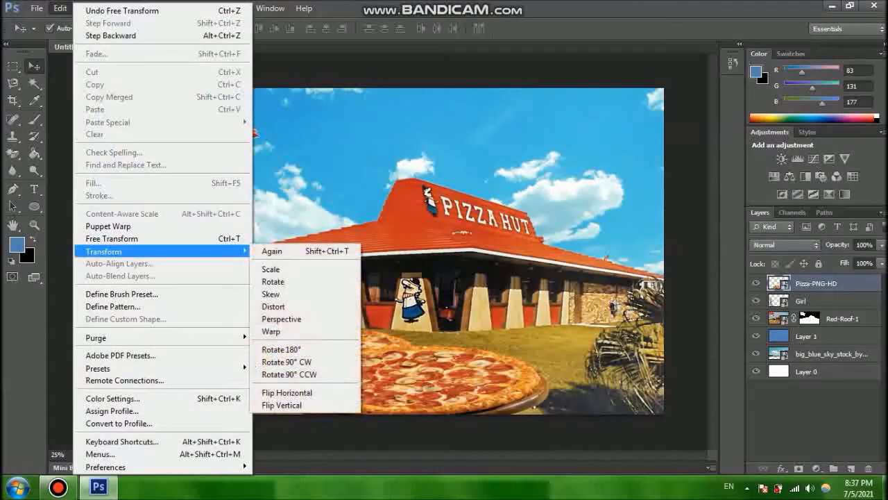
pyautogui.click(291, 306)
pyautogui.moveTo(548, 432); pyautogui.dragTo(551, 427)
pyautogui.moveTo(549, 313); pyautogui.dragTo(557, 324)
pyautogui.press('Return')
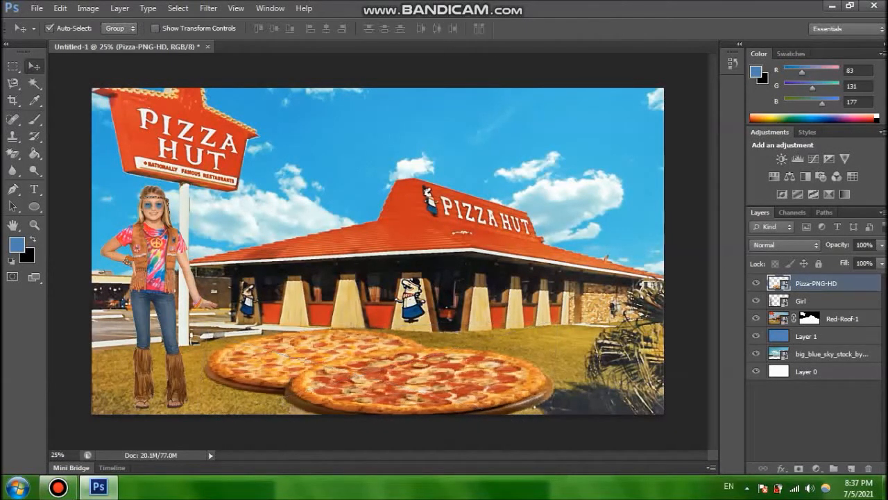
pyautogui.moveTo(417, 343)
pyautogui.mouseDown()
pyautogui.moveTo(442, 345)
pyautogui.moveTo(419, 345)
pyautogui.mouseUp()
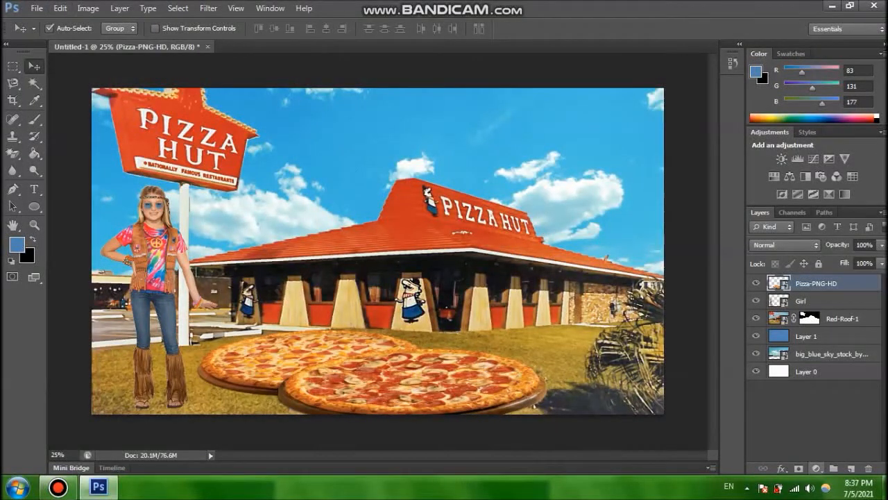
# Step: Add a Brightness/Contrast adjustment clipped to the Pizza-PNG-HD layer, with brightness about 15 and contrast about 60
pyautogui.click(817, 468)
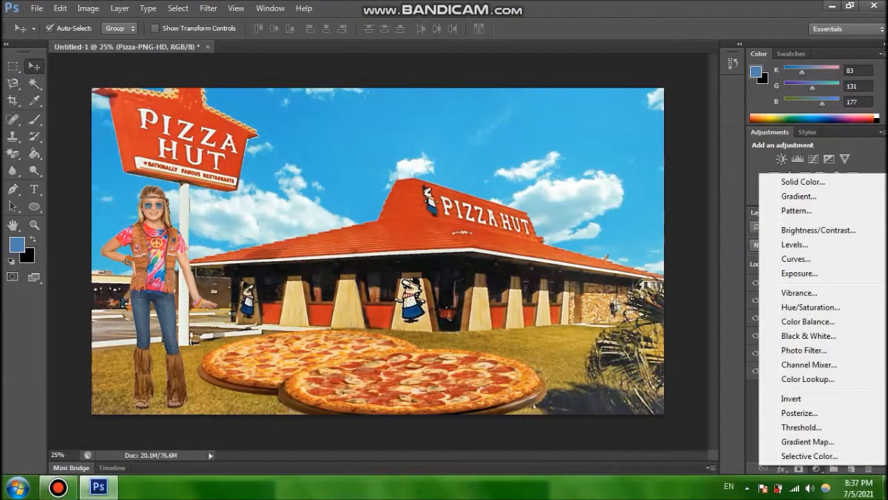
pyautogui.click(819, 230)
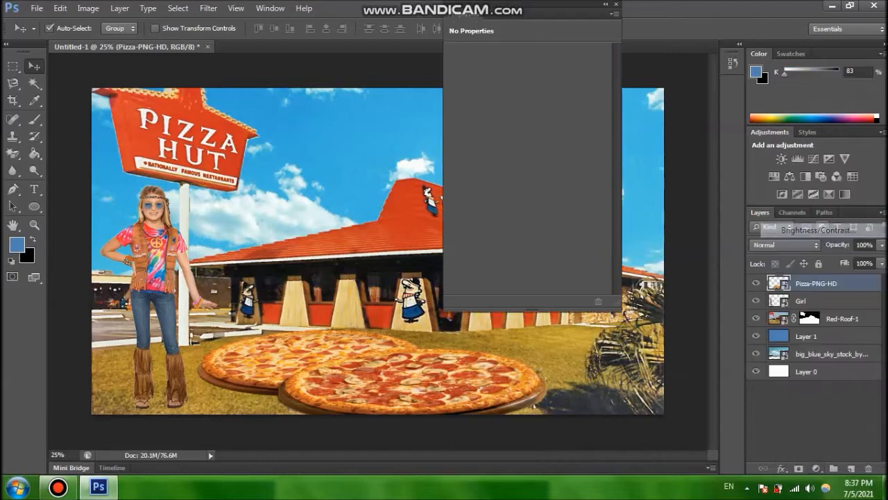
pyautogui.hotkey('ctrl', 'alt', 'g')
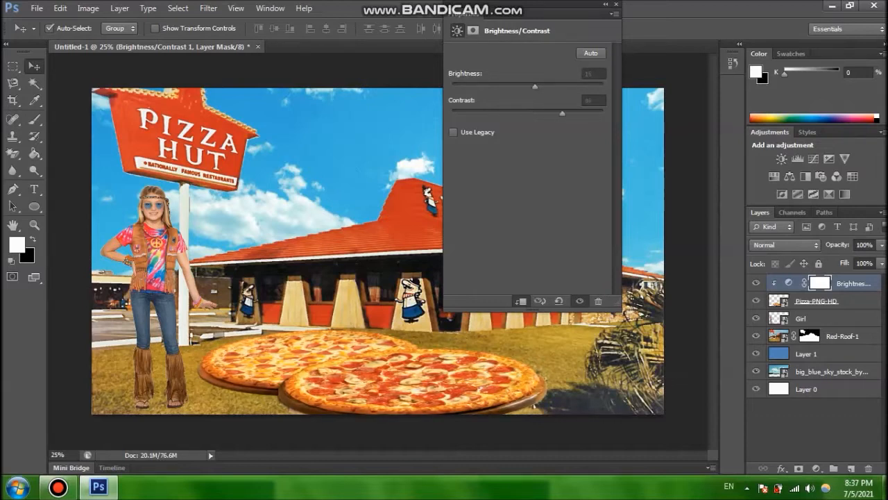
pyautogui.click(616, 4)
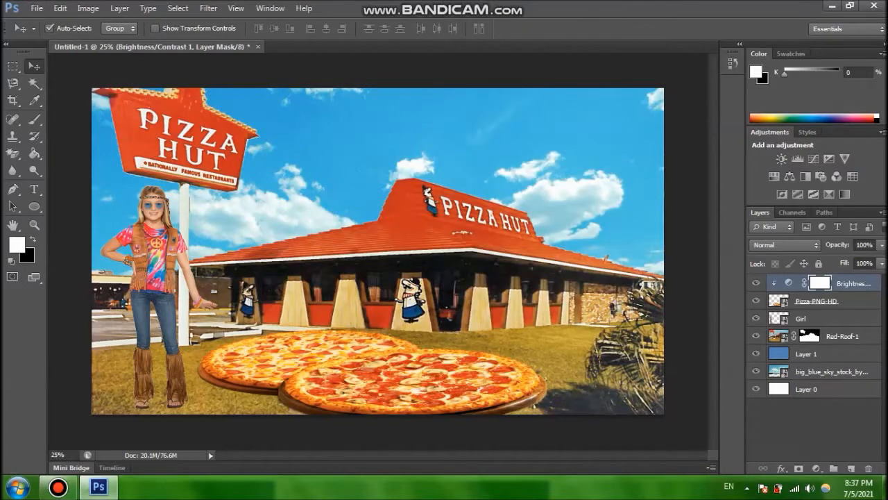
# Step: Place the PngItem_1484560 lasagna image at the canvas centre at about 100% scale
pyautogui.click(36, 8)
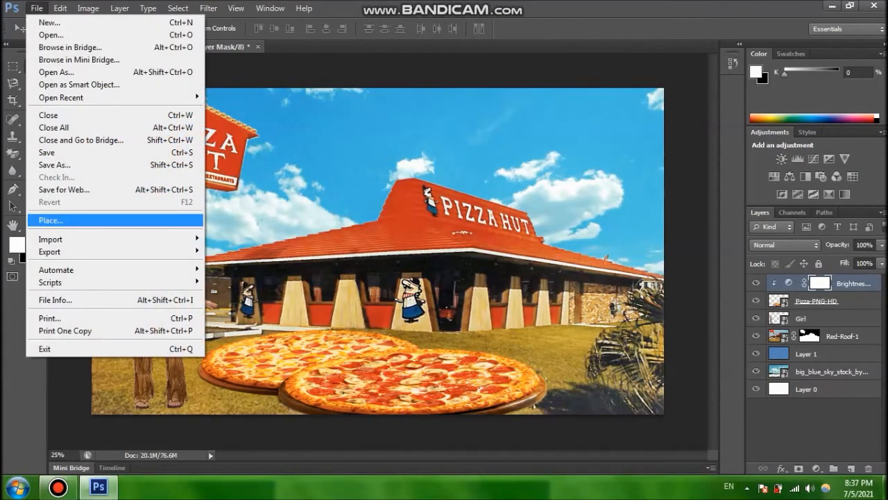
pyautogui.click(115, 220)
pyautogui.doubleClick(578, 112)
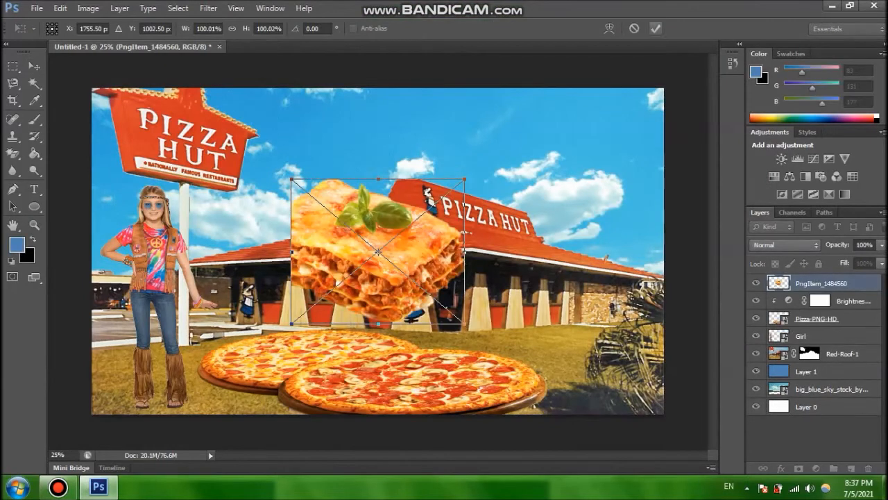
pyautogui.press('Return')
# Step: Flip the lasagna horizontally and move it to the canvas's lower-right corner, stacked directly below the Pizza-PNG-HD layer
pyautogui.click(61, 8)
pyautogui.moveTo(208, 251)
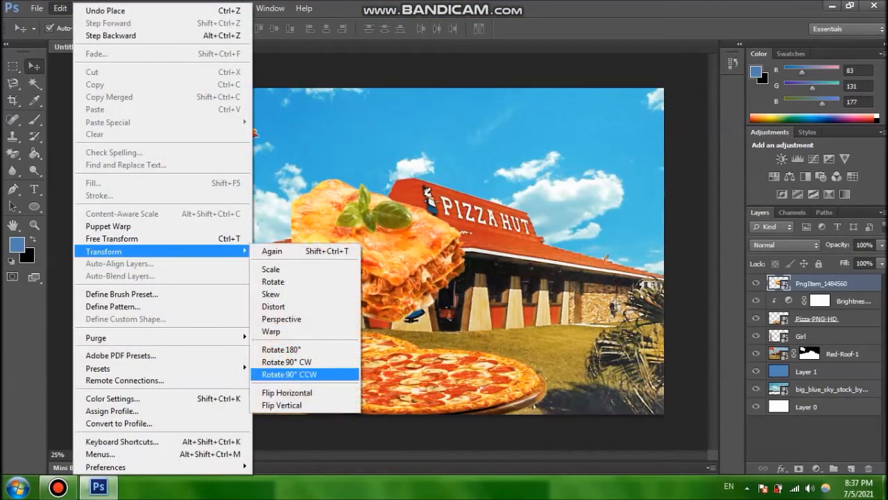
pyautogui.click(287, 393)
pyautogui.moveTo(399, 235); pyautogui.dragTo(597, 350)
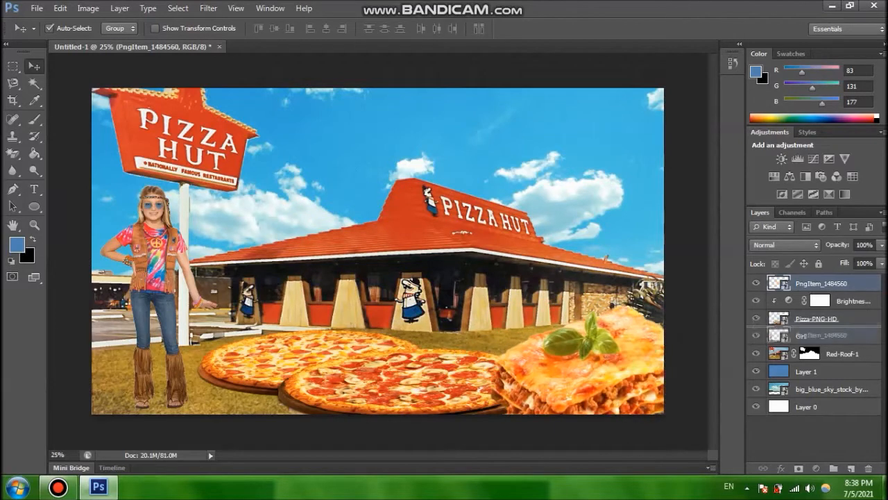
pyautogui.hotkey('ctrl', '[')
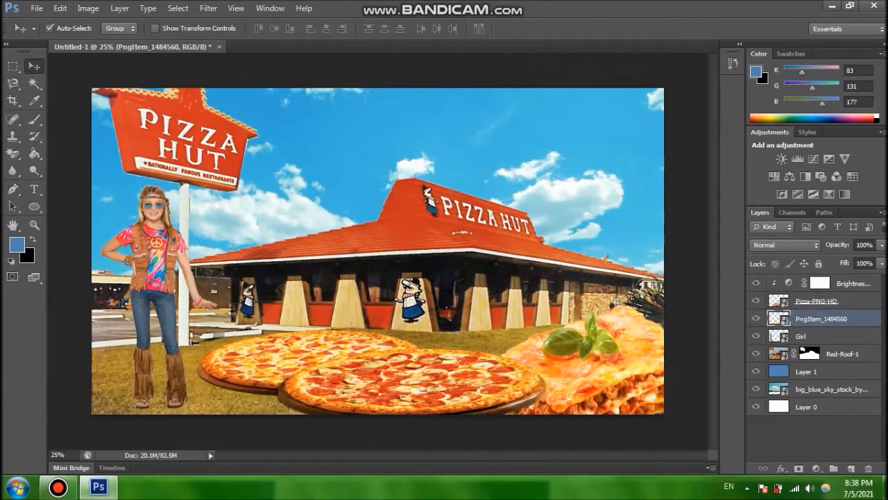
# Step: Scale the lasagna to about 93% width and 83.5% height, shifted right so it runs past the canvas edge
pyautogui.click(60, 8)
pyautogui.click(104, 238)
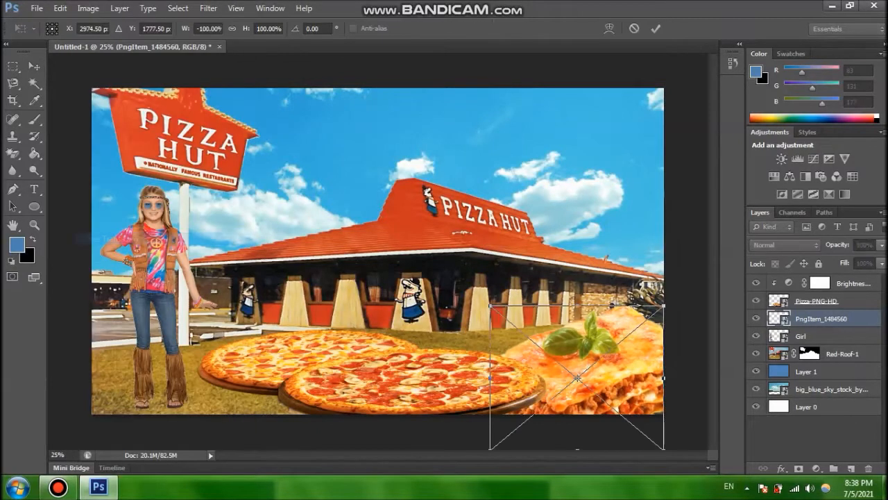
pyautogui.moveTo(491, 379)
pyautogui.mouseDown()
pyautogui.moveTo(541, 377)
pyautogui.moveTo(501, 378)
pyautogui.mouseUp()
pyautogui.moveTo(583, 378)
pyautogui.mouseDown()
pyautogui.moveTo(608, 378)
pyautogui.moveTo(597, 378)
pyautogui.mouseUp()
pyautogui.moveTo(598, 305); pyautogui.dragTo(597, 330)
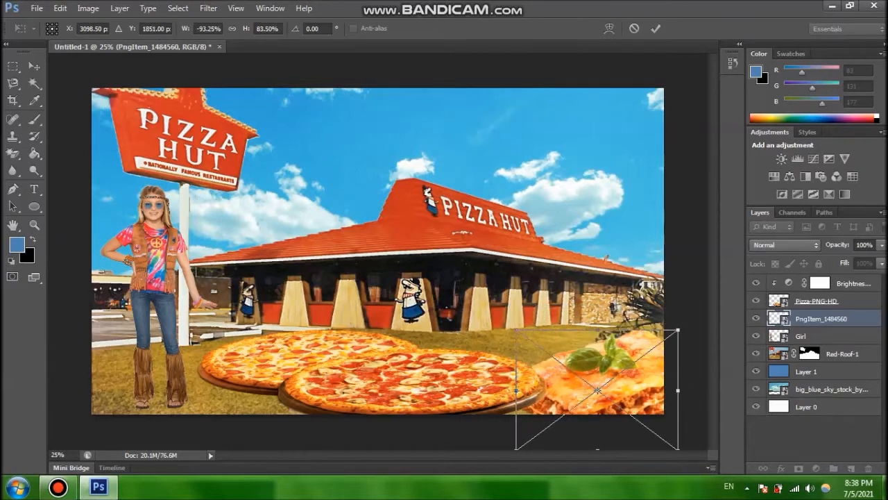
pyautogui.press('Return')
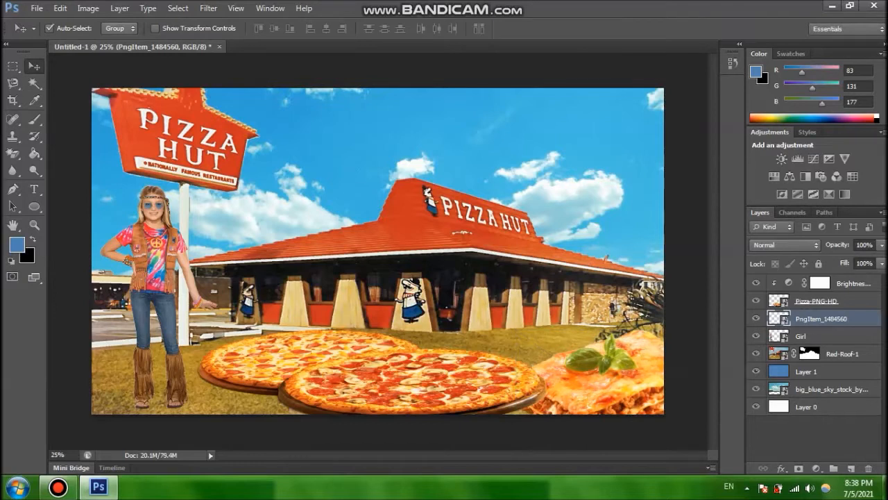
# Step: Add a Hue/Saturation adjustment with saturation +15, clipped to the lasagna layer
pyautogui.click(817, 468)
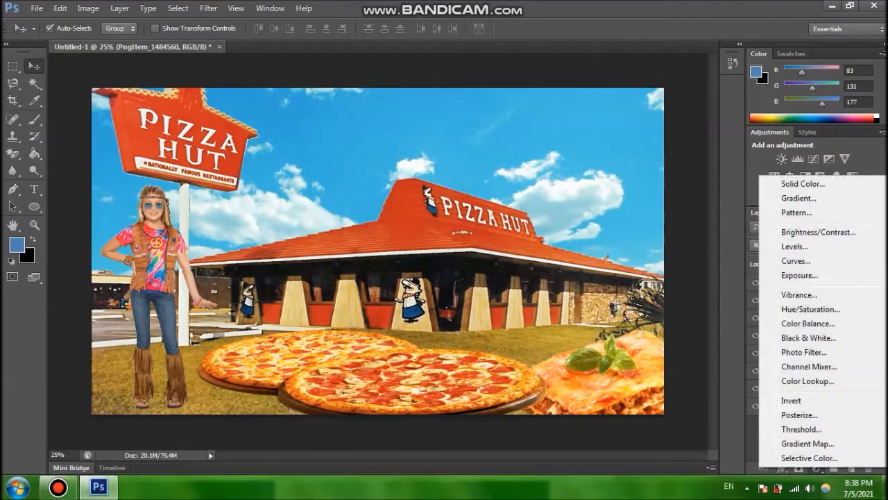
pyautogui.click(811, 308)
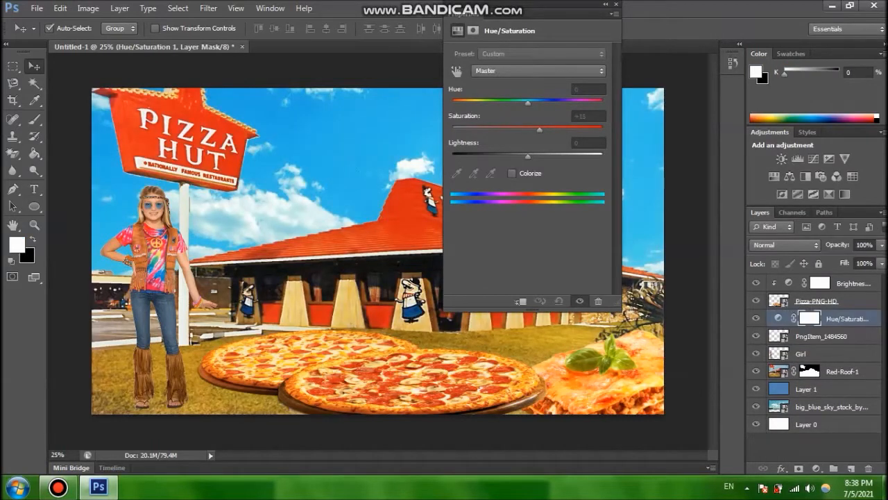
pyautogui.click(521, 302)
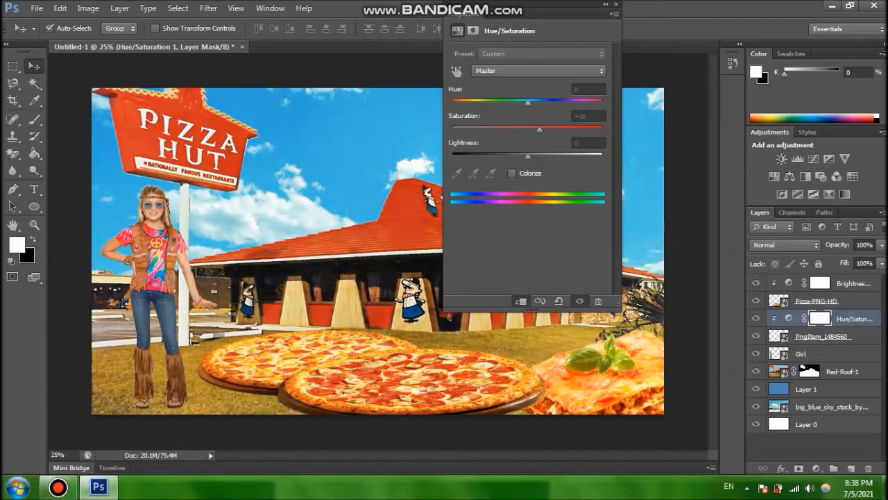
# Step: Place the cocacola_PNG24 image right of the canvas centre at about 100% scale, stacked directly below the lasagna layer
pyautogui.click(37, 8)
pyautogui.press('Return')
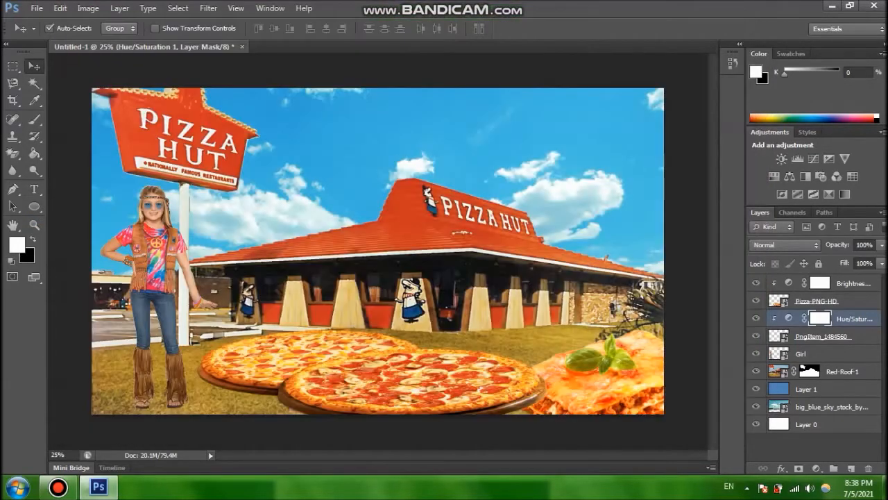
pyautogui.moveTo(384, 238); pyautogui.dragTo(491, 251)
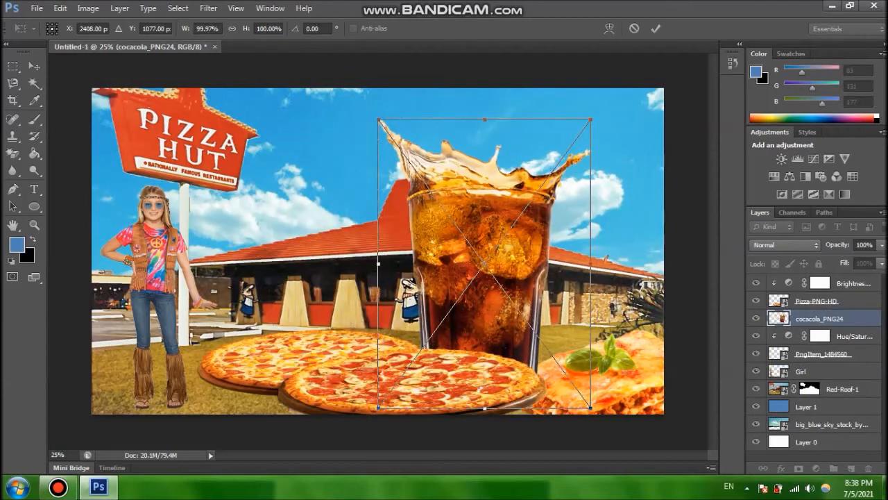
pyautogui.click(655, 29)
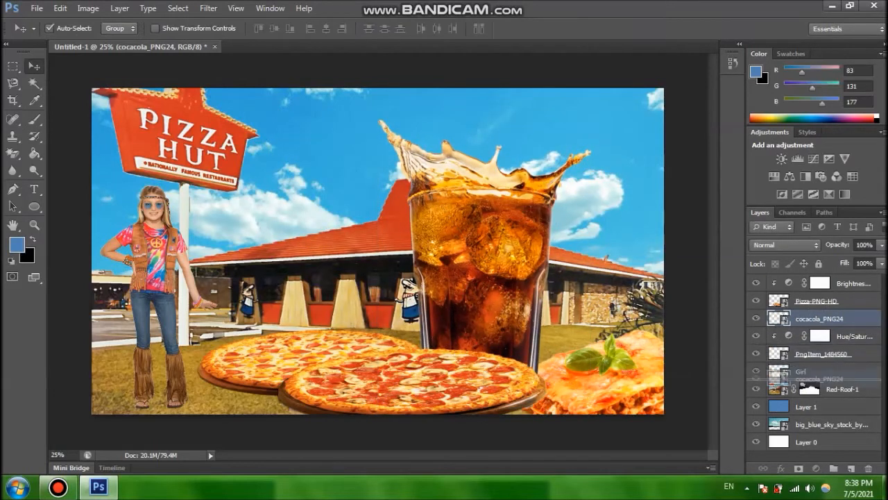
pyautogui.hotkey('ctrl', '[')
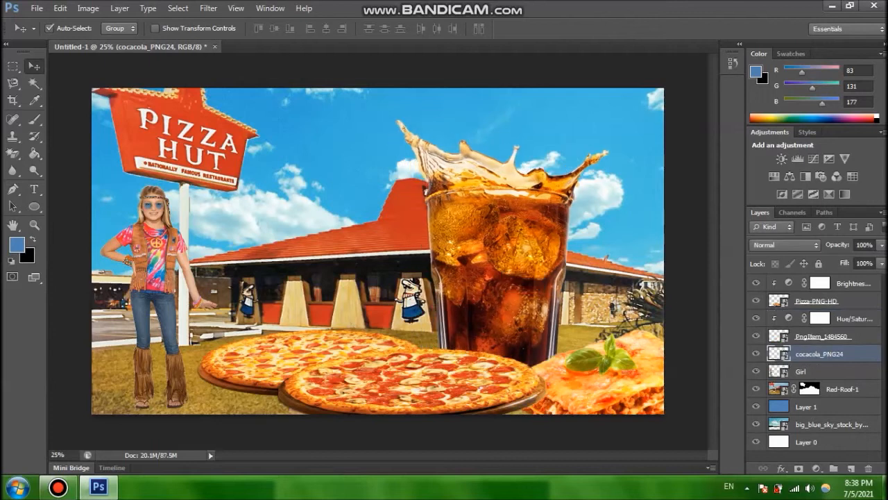
# Step: Scale the cola glass down to about half its size, standing between the pizzas and the lasagna
pyautogui.click(60, 8)
pyautogui.click(104, 238)
pyautogui.moveTo(397, 120); pyautogui.dragTo(458, 196)
pyautogui.moveTo(608, 197); pyautogui.dragTo(574, 227)
pyautogui.moveTo(529, 300); pyautogui.dragTo(530, 300)
pyautogui.press('Return')
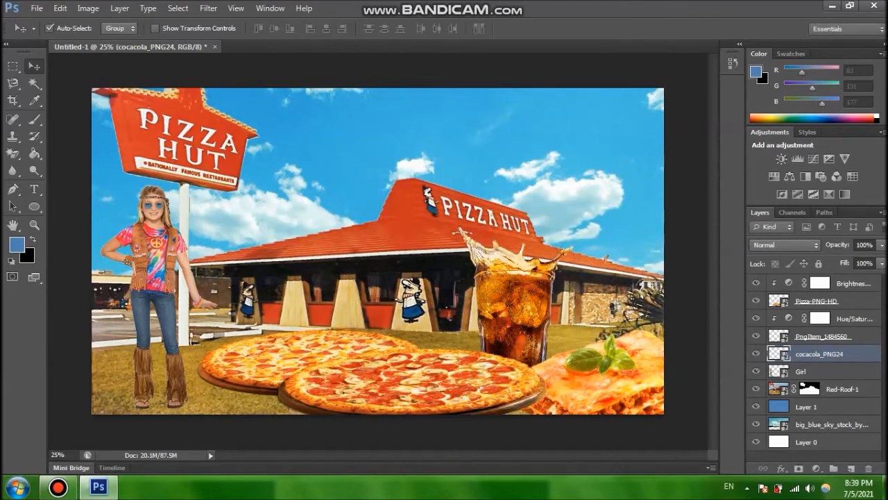
# Step: Place the Man image beside the restaurant's right end, scaled to about 133% width and 144% height
pyautogui.click(37, 8)
pyautogui.click(63, 219)
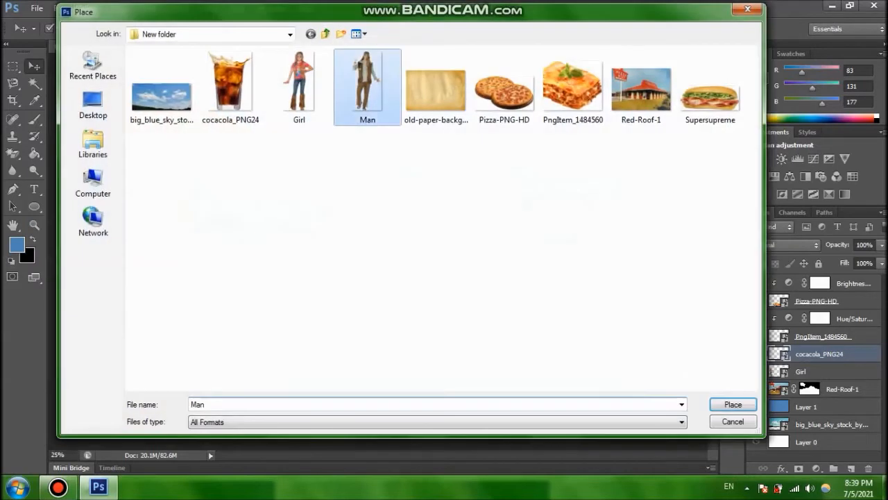
pyautogui.doubleClick(370, 87)
pyautogui.moveTo(420, 241); pyautogui.dragTo(602, 284)
pyautogui.moveTo(646, 201); pyautogui.dragTo(664, 119)
pyautogui.moveTo(548, 255); pyautogui.dragTo(539, 255)
pyautogui.press('Return')
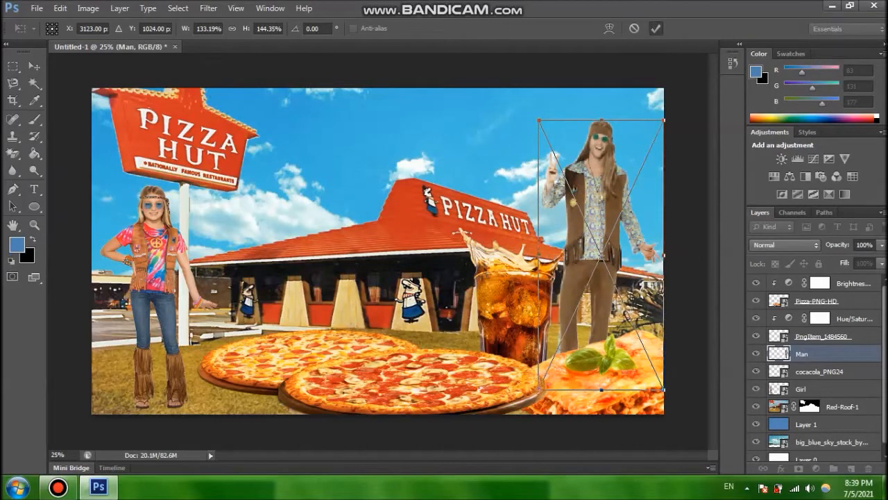
# Step: Stack the man behind the cola glass and shift both the man and the glass slightly to the right
pyautogui.hotkey('ctrl', '[')
pyautogui.moveTo(608, 256)
pyautogui.mouseDown()
pyautogui.moveTo(594, 255)
pyautogui.moveTo(615, 255)
pyautogui.mouseUp()
pyautogui.moveTo(524, 303); pyautogui.dragTo(550, 303)
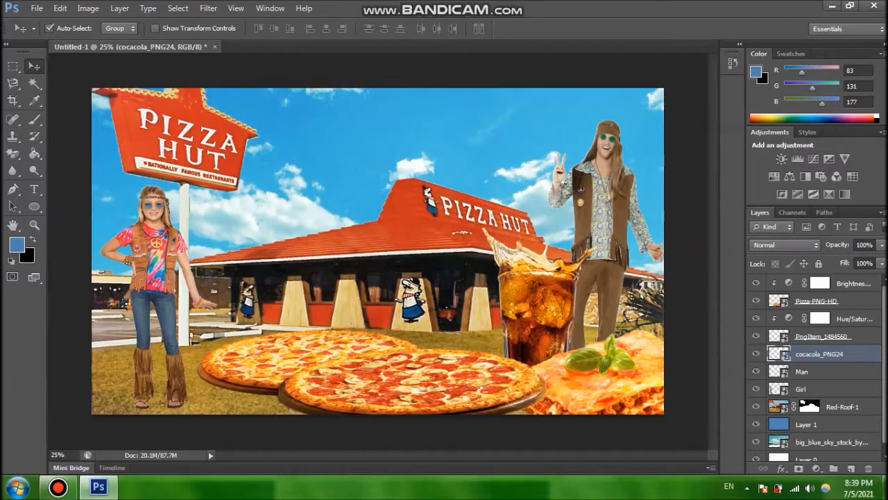
# Step: Add a Black & White adjustment with default values, clipped to the Girl layer
pyautogui.click(156, 277)
pyautogui.click(817, 469)
pyautogui.click(798, 333)
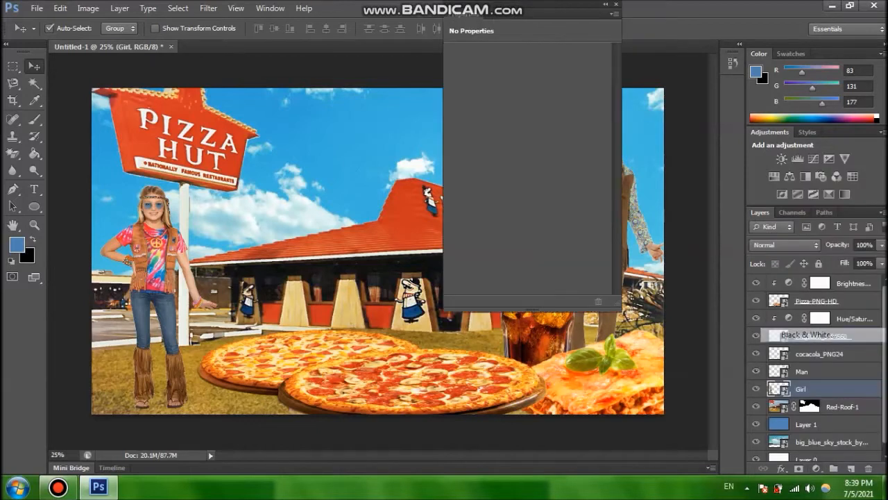
pyautogui.hotkey('ctrl', 'alt', 'g')
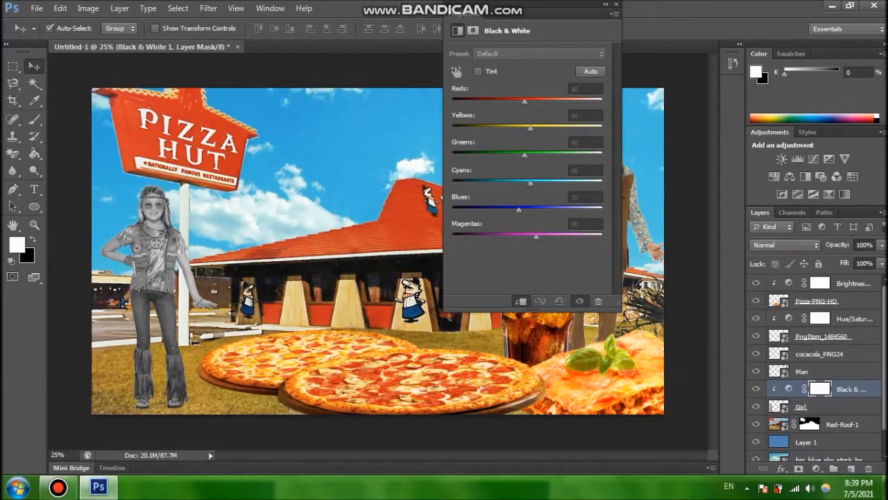
pyautogui.click(612, 4)
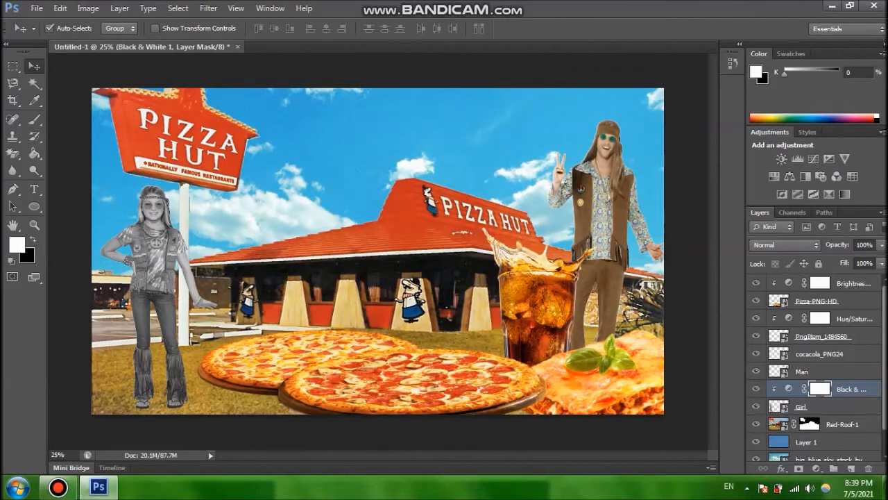
# Step: Set the girl's Black & White adjustment to Soft Light blending at 47% opacity
pyautogui.click(817, 245)
pyautogui.click(764, 173)
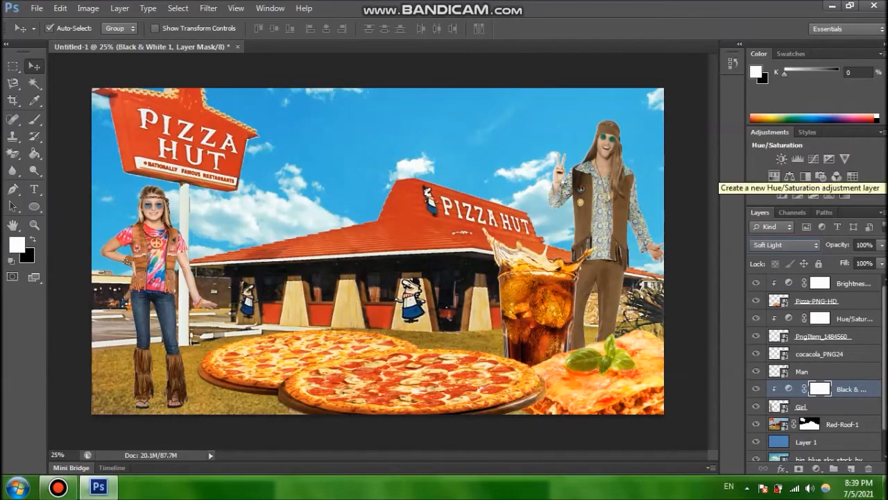
pyautogui.click(864, 245)
pyautogui.write('47')
pyautogui.press('Return')
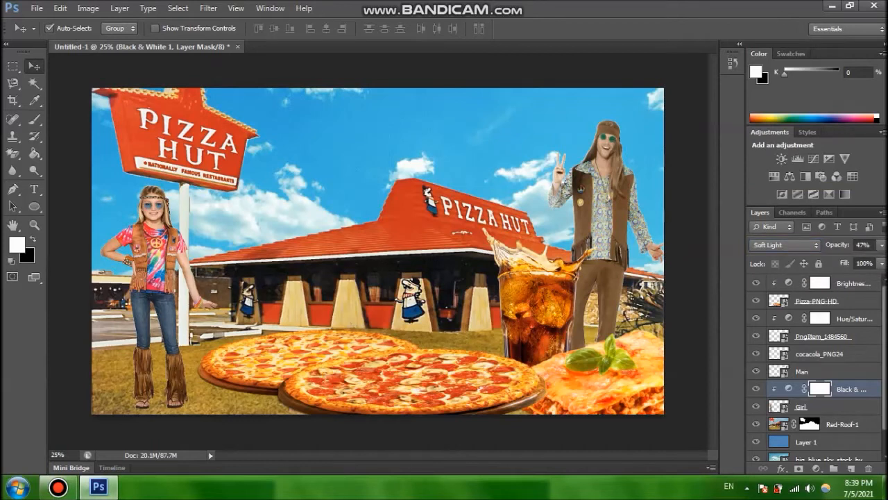
# Step: Add a Black & White adjustment clipped to the Man layer
pyautogui.click(802, 371)
pyautogui.click(816, 469)
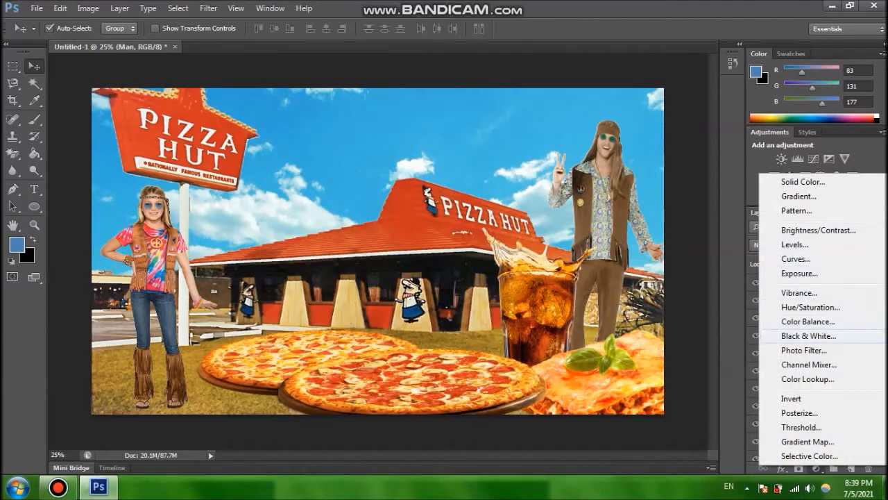
pyautogui.click(809, 336)
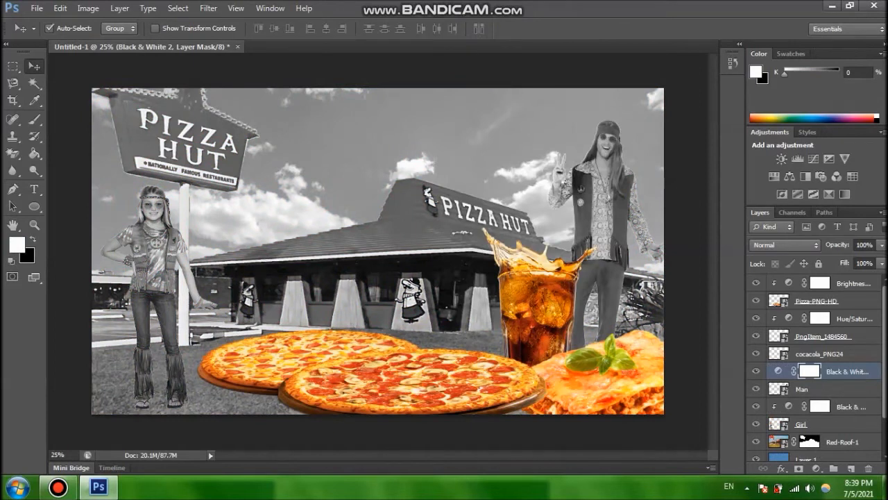
pyautogui.hotkey('ctrl', 'alt', 'g')
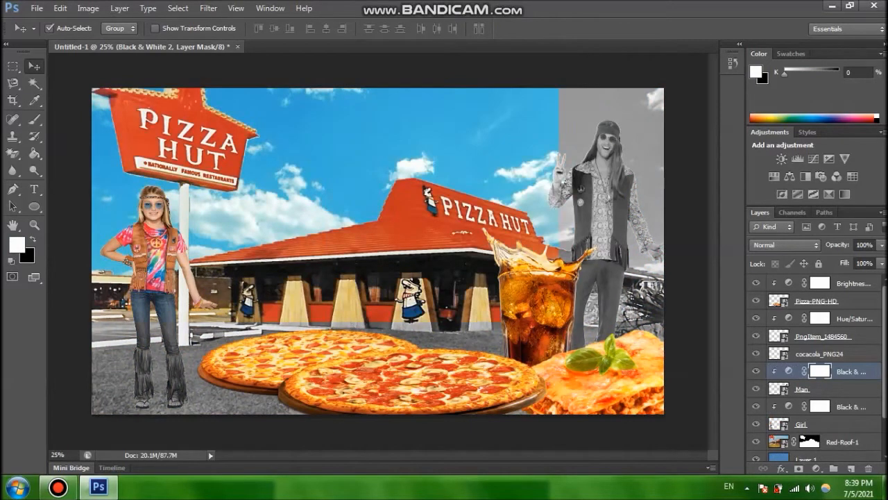
# Step: Set the man's Black & White adjustment to Soft Light blending at 81% opacity
pyautogui.click(785, 244)
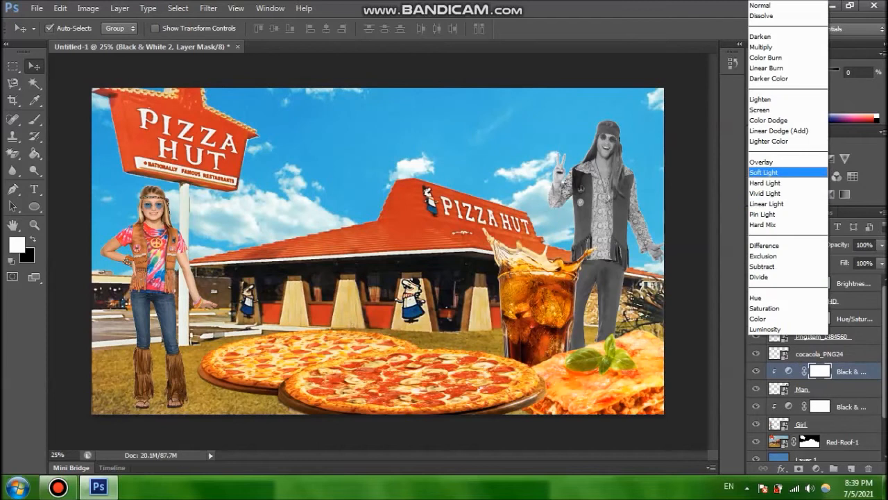
pyautogui.click(764, 173)
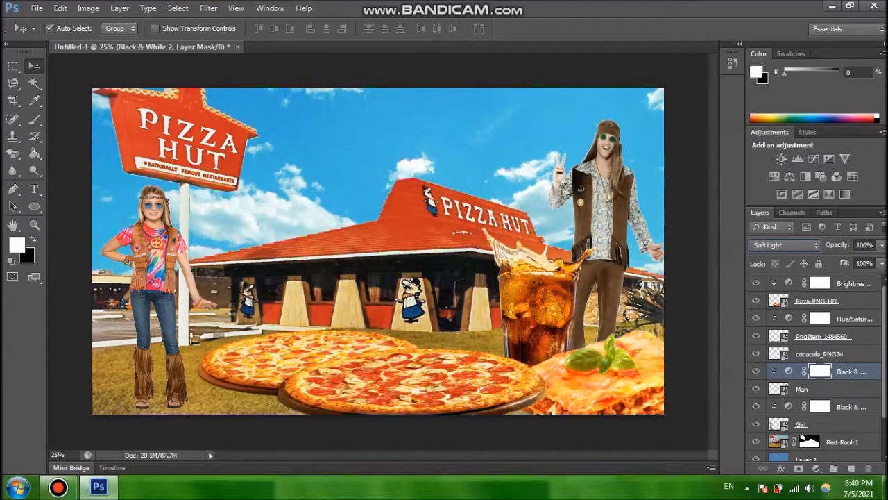
pyautogui.click(865, 245)
pyautogui.write('81')
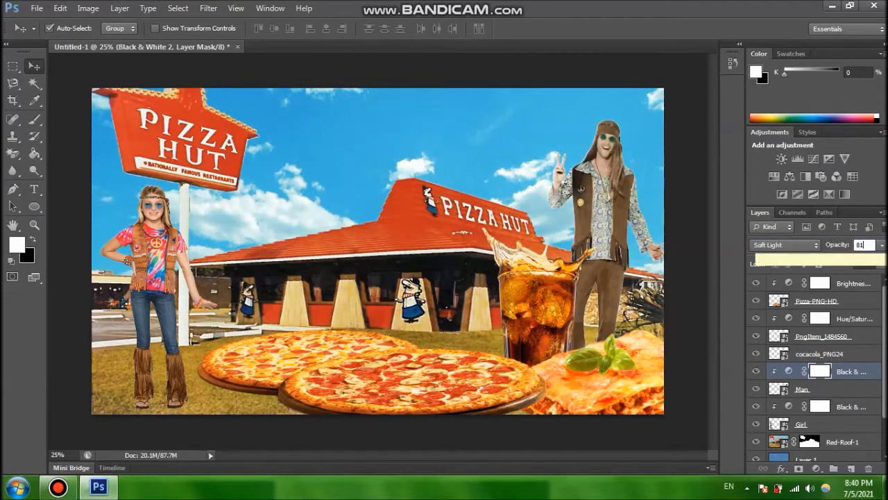
pyautogui.press('Return')
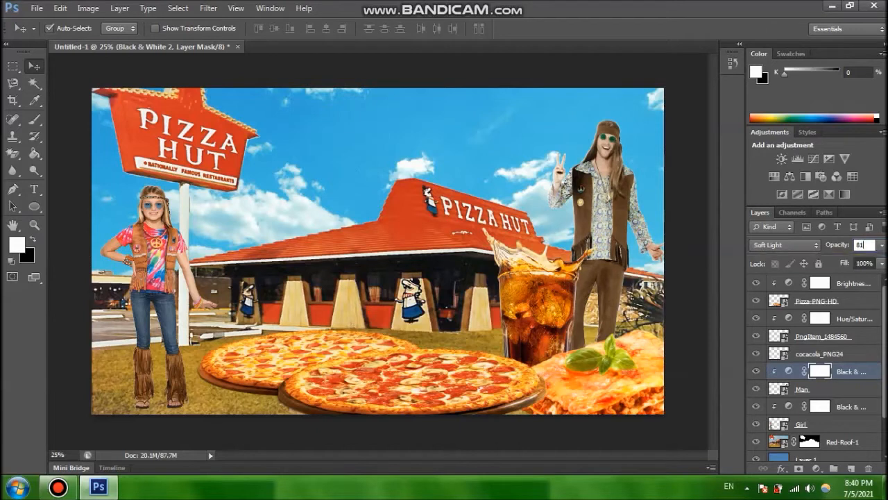
# Step: Widen the man to about 141% width by stretching him toward the right, keeping his height
pyautogui.click(802, 389)
pyautogui.click(60, 7)
pyautogui.click(104, 232)
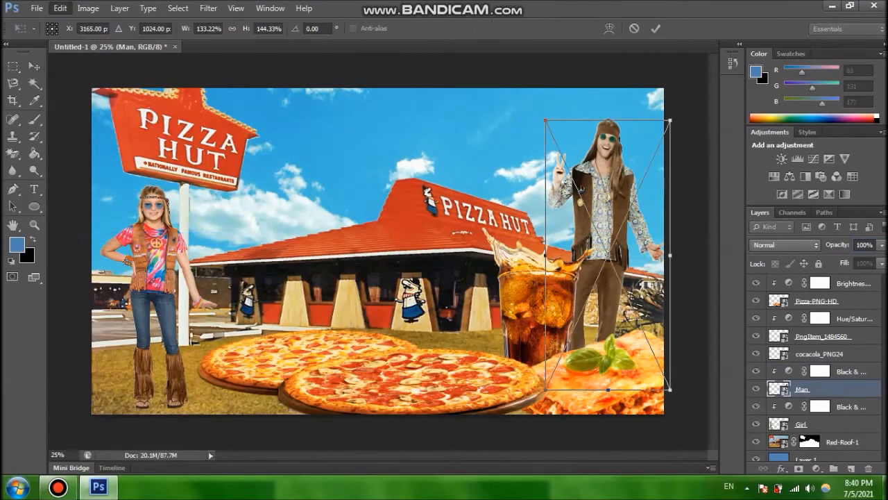
pyautogui.moveTo(670, 255); pyautogui.dragTo(678, 254)
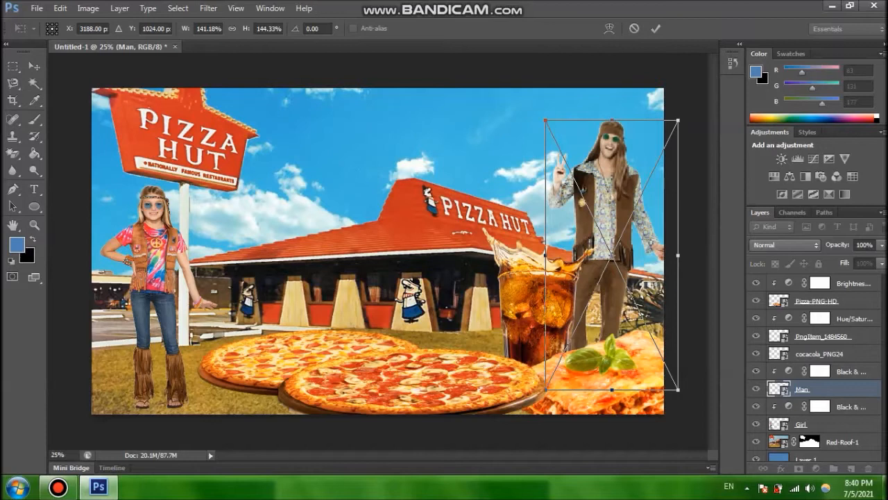
pyautogui.click(655, 29)
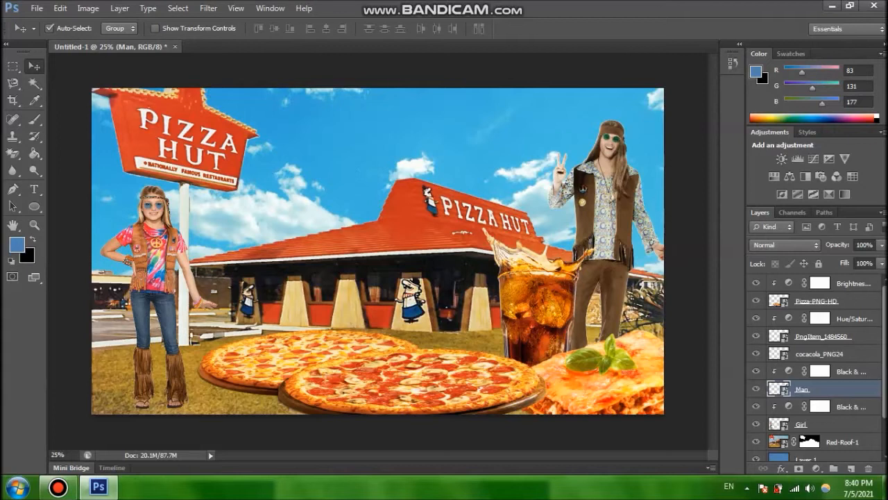
# Step: Add a Color Lookup adjustment above all layers using the TealOrangePlusContrast.3DL 3D LUT
pyautogui.click(853, 283)
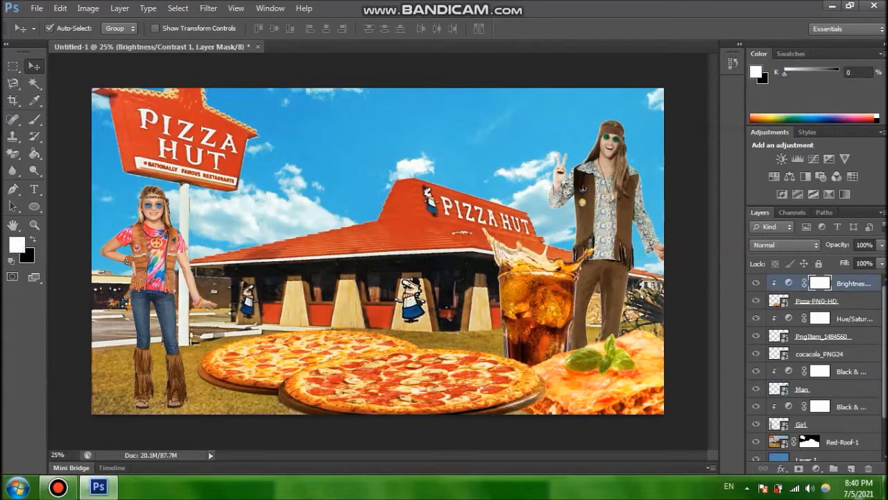
pyautogui.click(817, 469)
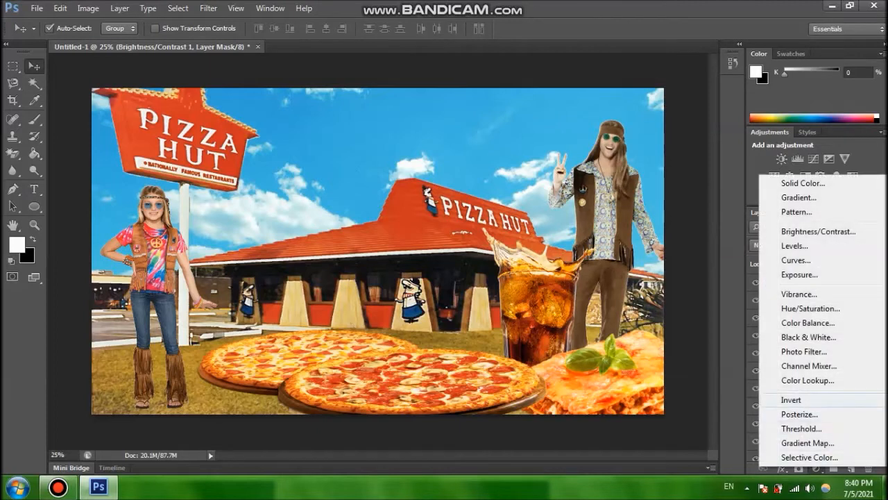
pyautogui.click(808, 380)
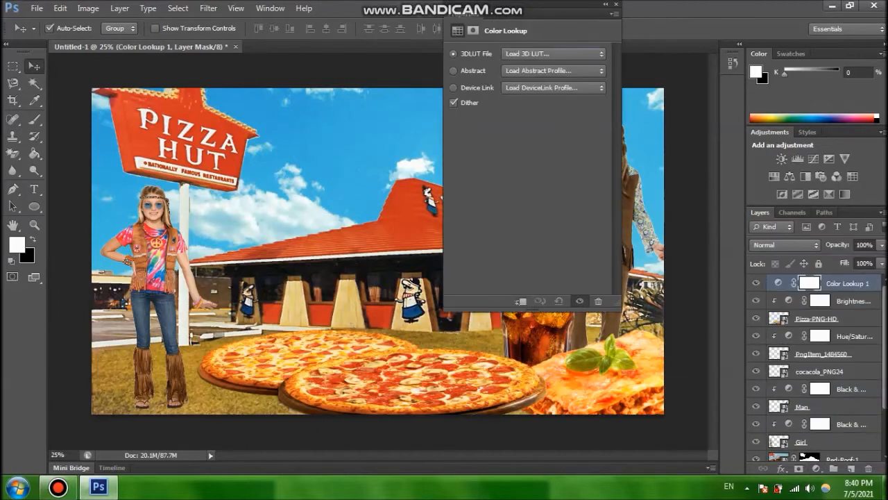
pyautogui.click(553, 53)
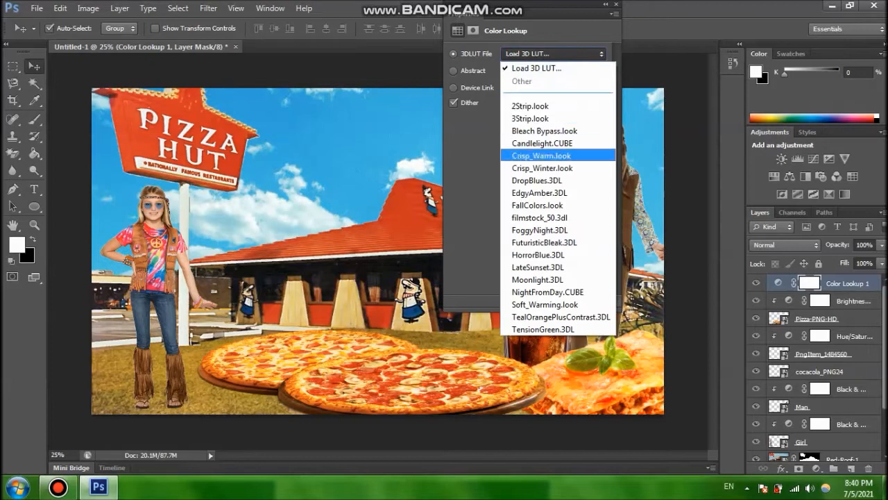
pyautogui.click(560, 317)
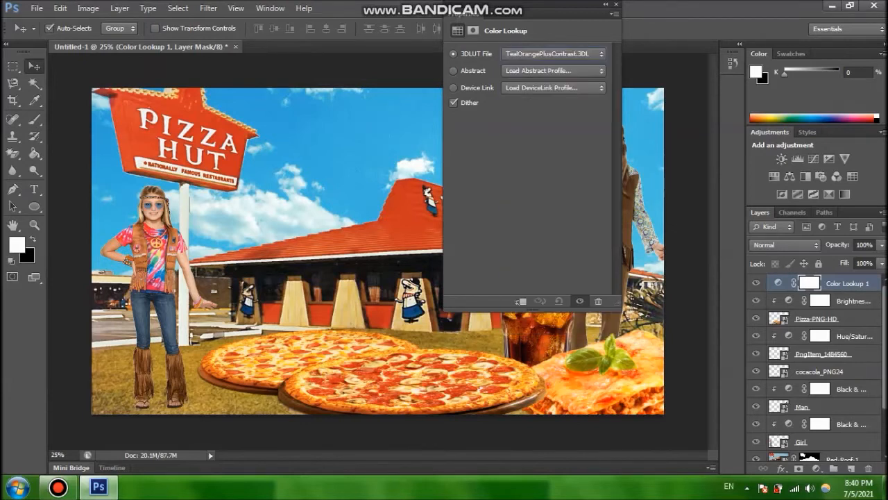
pyautogui.click(615, 4)
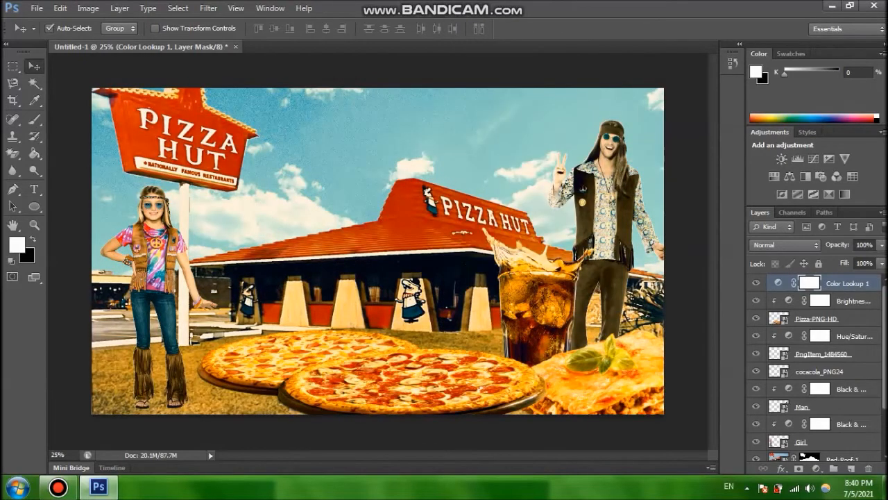
# Step: Lower the Color Lookup adjustment's opacity to 46%
pyautogui.moveTo(875, 244); pyautogui.dragTo(854, 244)
pyautogui.write('46')
pyautogui.press('Return')
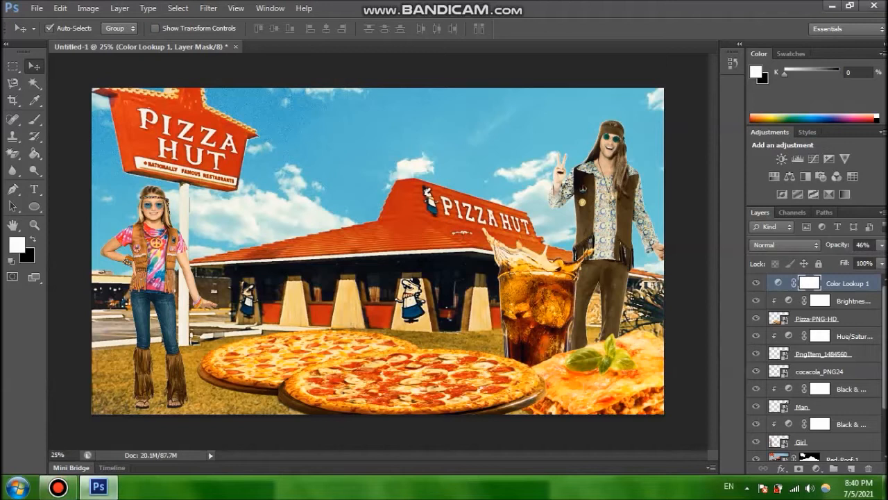
# Step: Add a Solid Color fill layer in blue #0b21fa above the Color Lookup adjustment
pyautogui.click(816, 468)
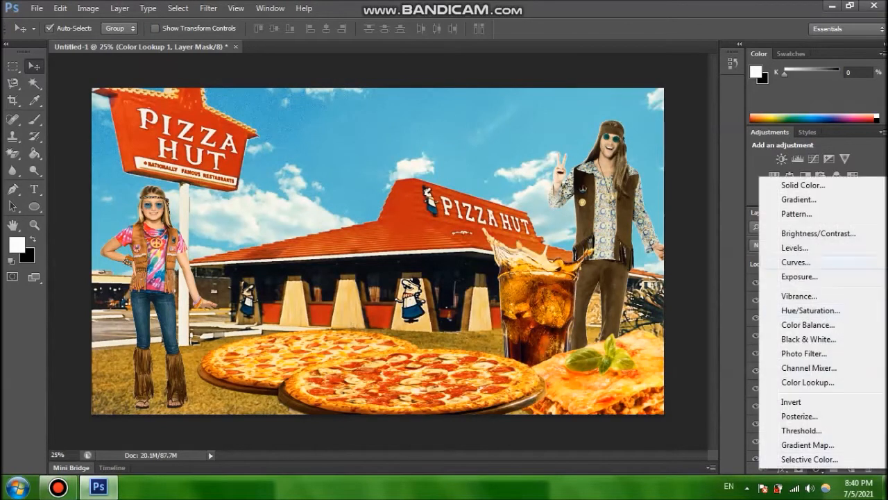
pyautogui.click(803, 186)
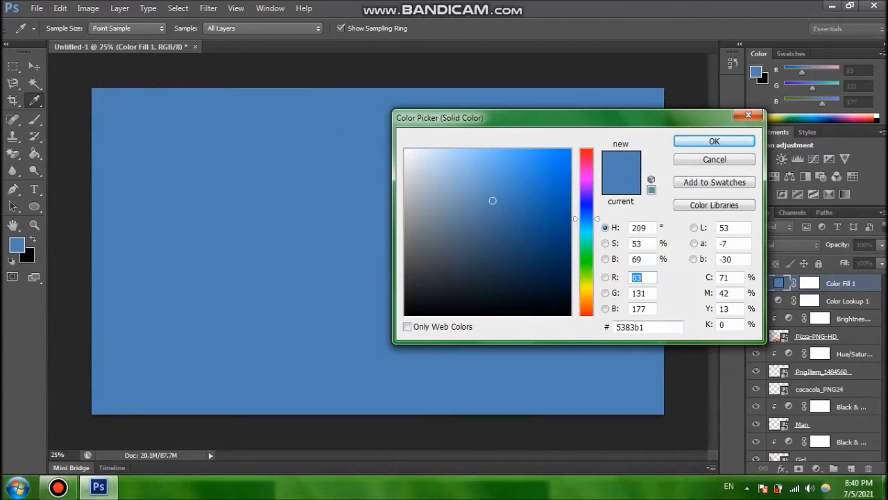
pyautogui.doubleClick(638, 327)
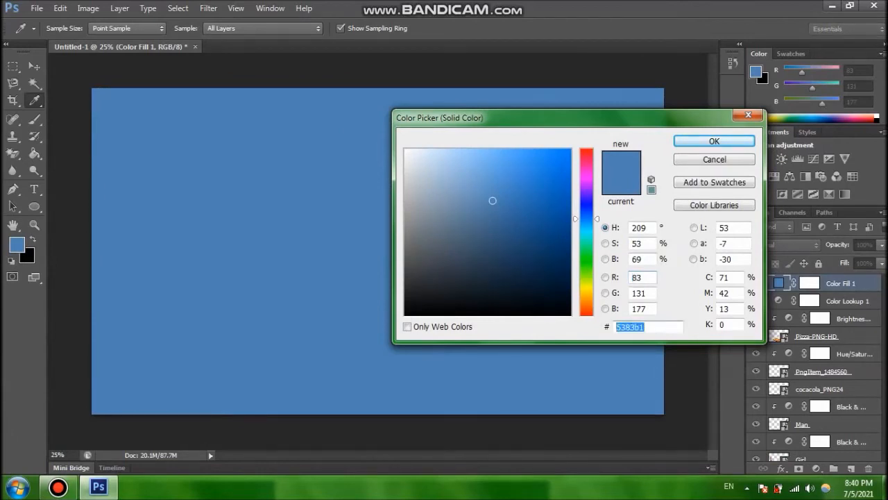
pyautogui.write('0b')
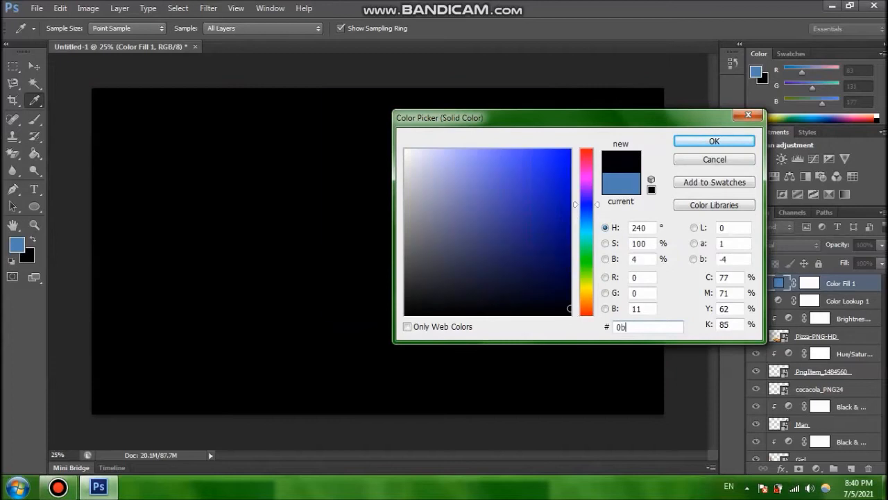
pyautogui.write('2')
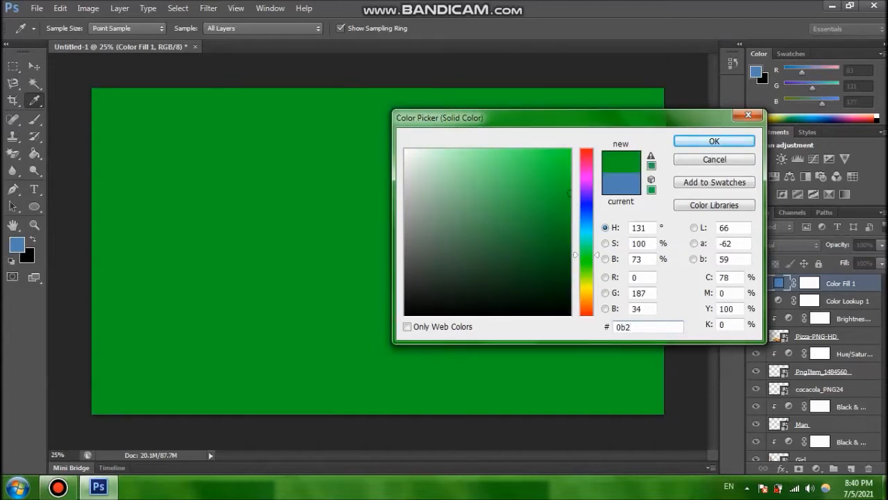
pyautogui.write('1fa')
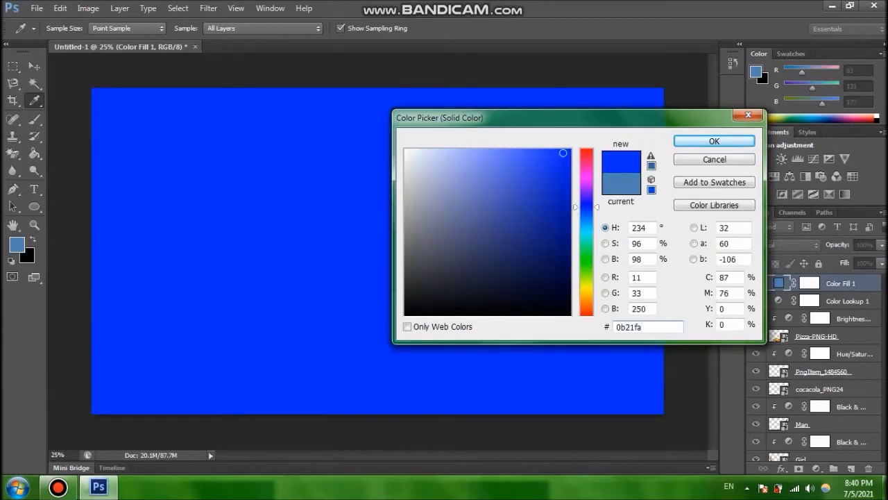
pyautogui.click(714, 141)
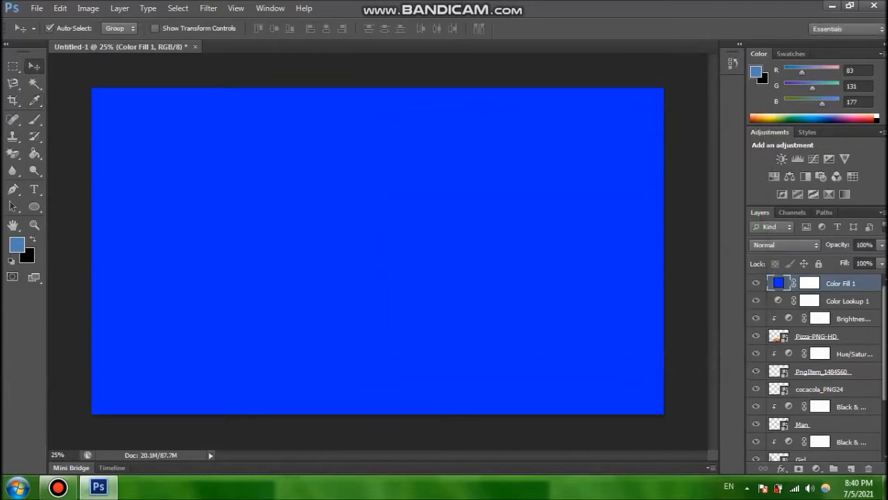
# Step: Set the blue fill layer to Soft Light blending at 18% opacity
pyautogui.click(783, 245)
pyautogui.click(788, 172)
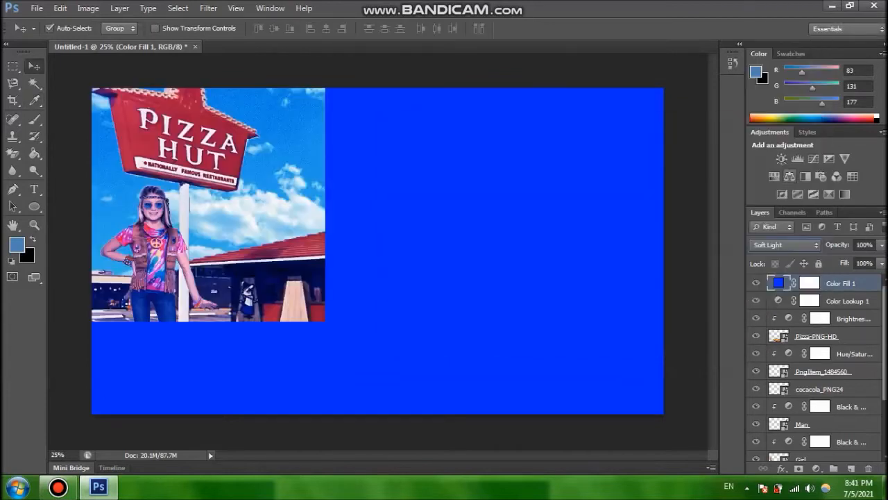
pyautogui.click(865, 244)
pyautogui.write('18')
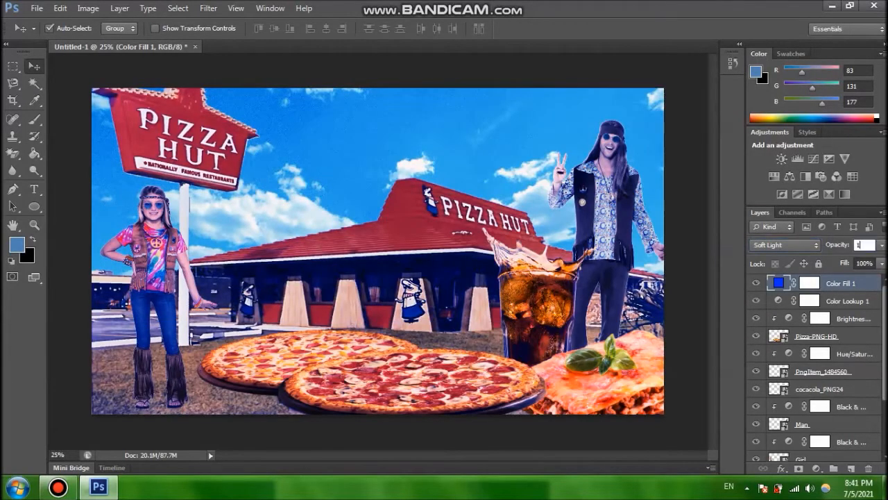
pyautogui.press('Return')
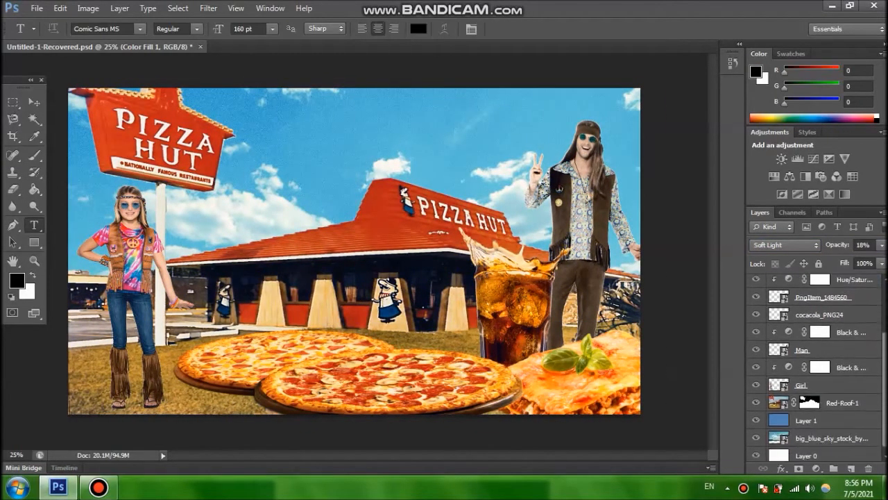
# Step: Add a new layer above Red-Roof-1 and set up a soft black brush at 160 px with 81% flow
pyautogui.click(843, 402)
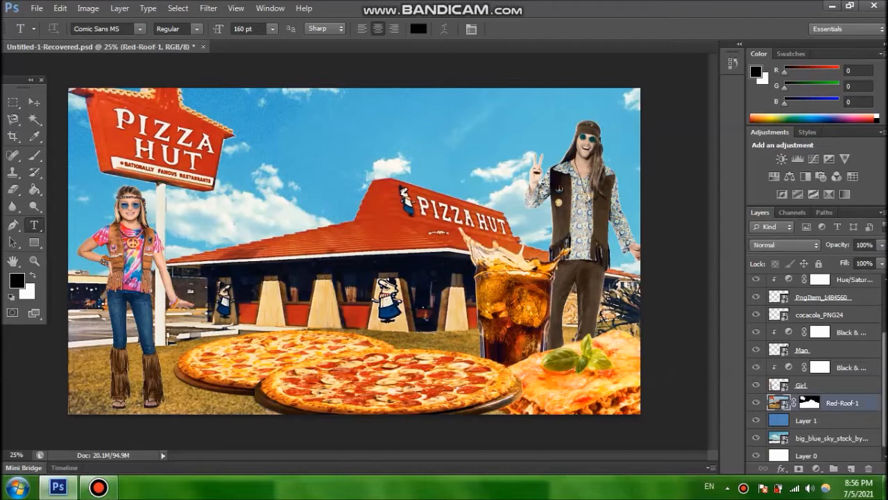
pyautogui.click(851, 469)
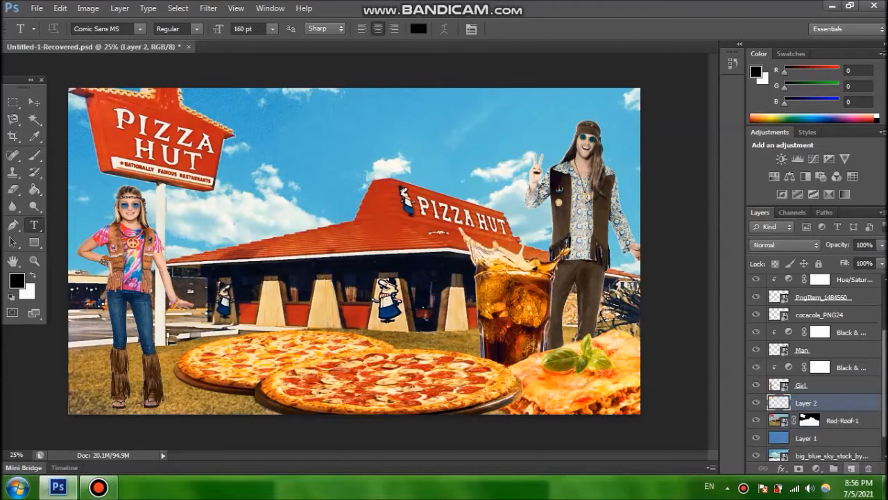
pyautogui.click(34, 154)
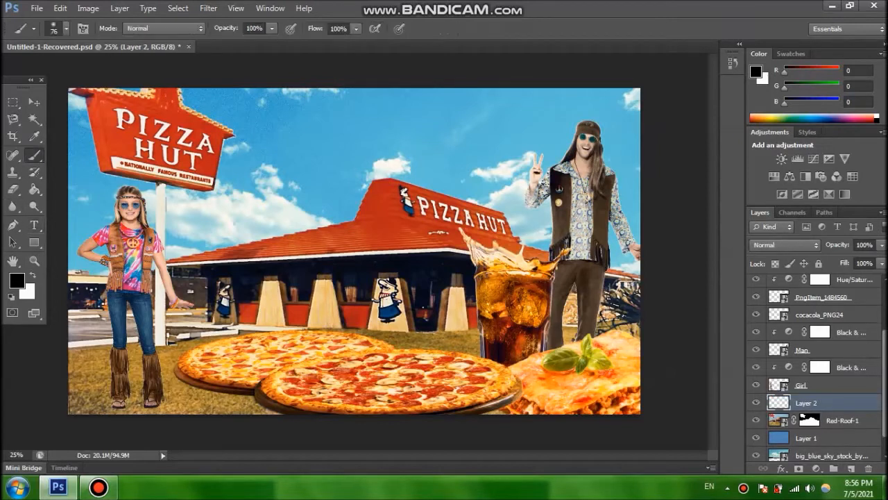
pyautogui.click(66, 29)
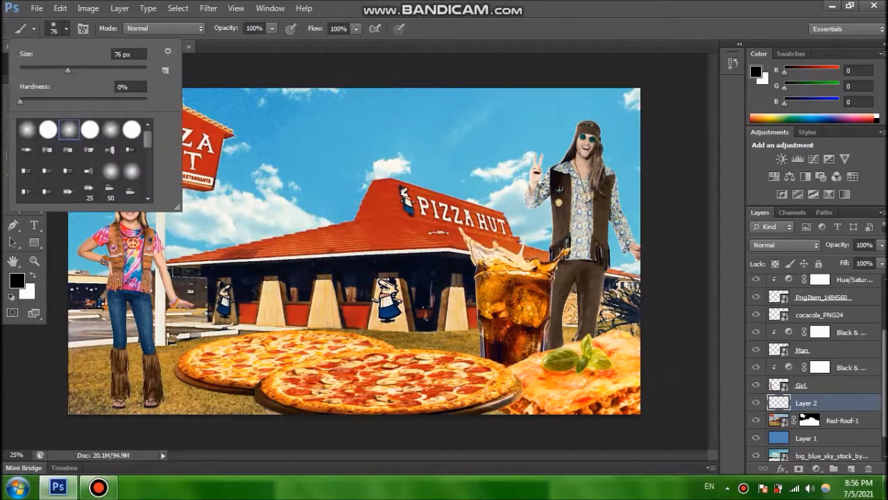
pyautogui.click(356, 28)
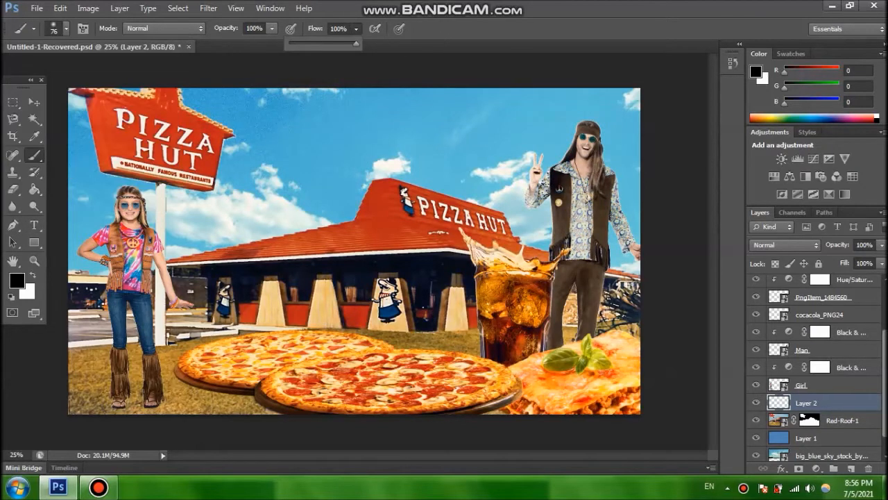
pyautogui.moveTo(356, 43); pyautogui.dragTo(344, 43)
pyautogui.click(66, 29)
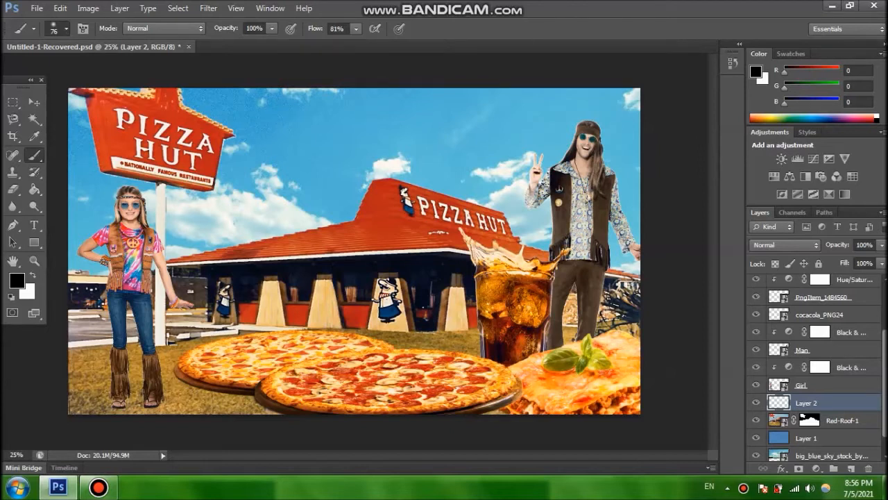
pyautogui.moveTo(68, 70); pyautogui.dragTo(102, 70)
# Step: Paint black shadows on the grass under the girl's feet, around the pizzas, and behind the drink and lasagna
pyautogui.moveTo(109, 405)
pyautogui.mouseDown()
pyautogui.moveTo(158, 407)
pyautogui.moveTo(75, 403)
pyautogui.moveTo(172, 389)
pyautogui.moveTo(177, 378)
pyautogui.moveTo(283, 412)
pyautogui.mouseUp()
pyautogui.moveTo(487, 413); pyautogui.dragTo(501, 413)
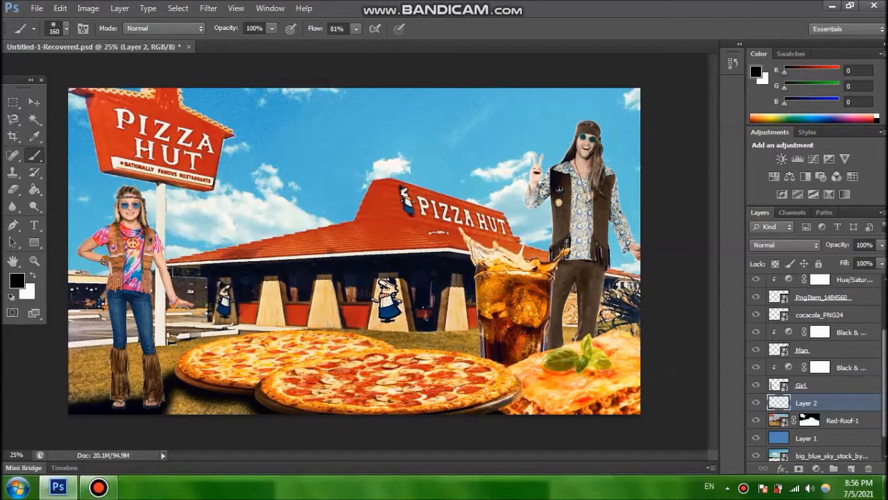
pyautogui.moveTo(469, 345); pyautogui.dragTo(368, 330)
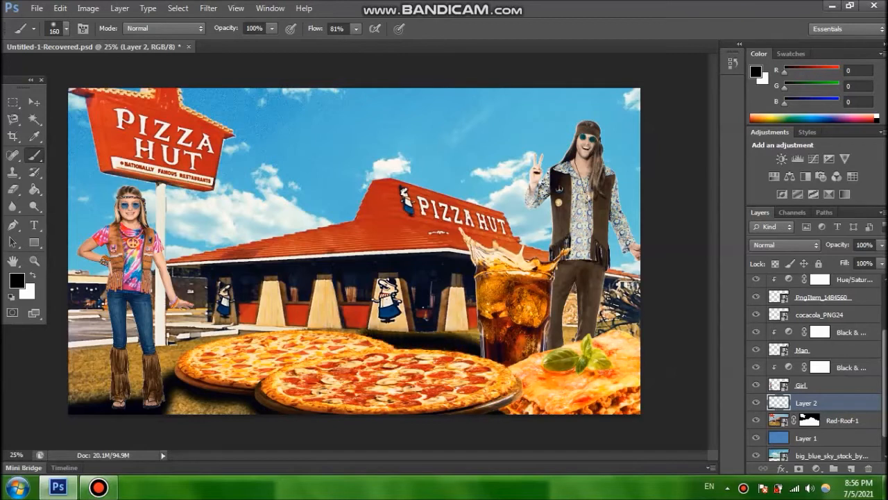
pyautogui.moveTo(568, 337)
pyautogui.mouseDown()
pyautogui.moveTo(598, 326)
pyautogui.moveTo(635, 331)
pyautogui.mouseUp()
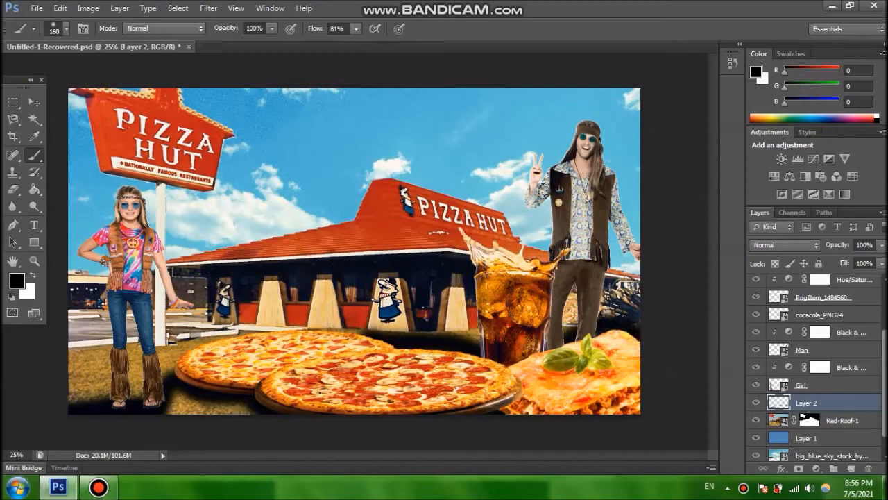
# Step: Apply a Gaussian Blur with a 69.2-pixel radius to the painted shadow layer
pyautogui.click(208, 9)
pyautogui.moveTo(214, 139)
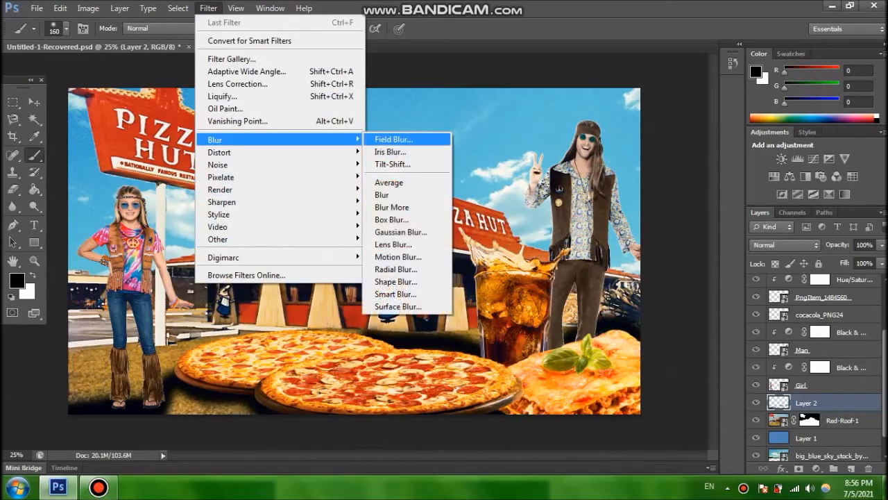
pyautogui.click(400, 232)
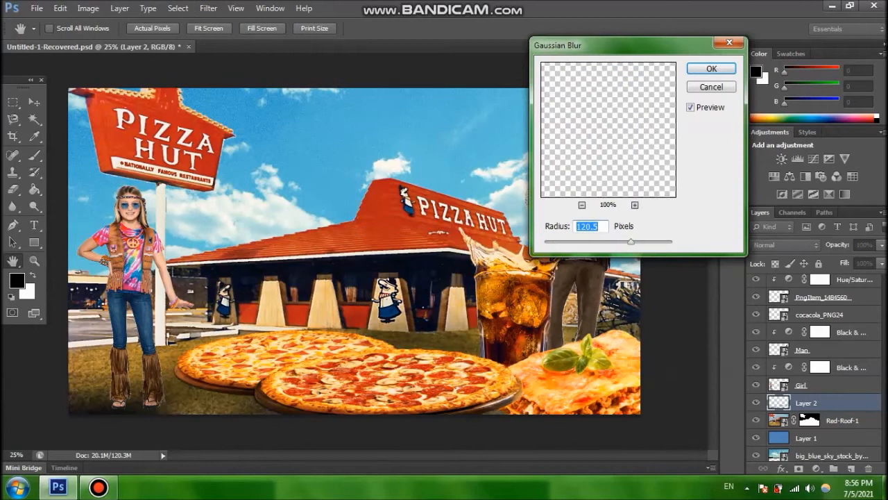
pyautogui.moveTo(631, 242); pyautogui.dragTo(619, 242)
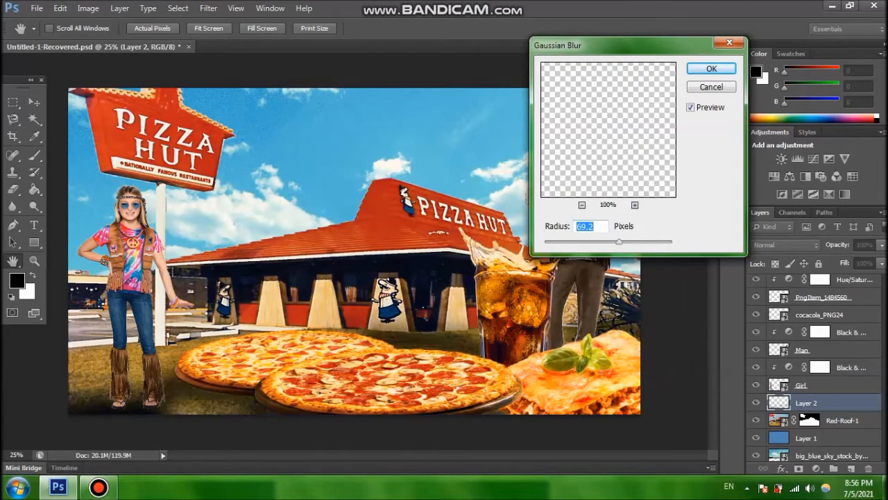
pyautogui.click(712, 68)
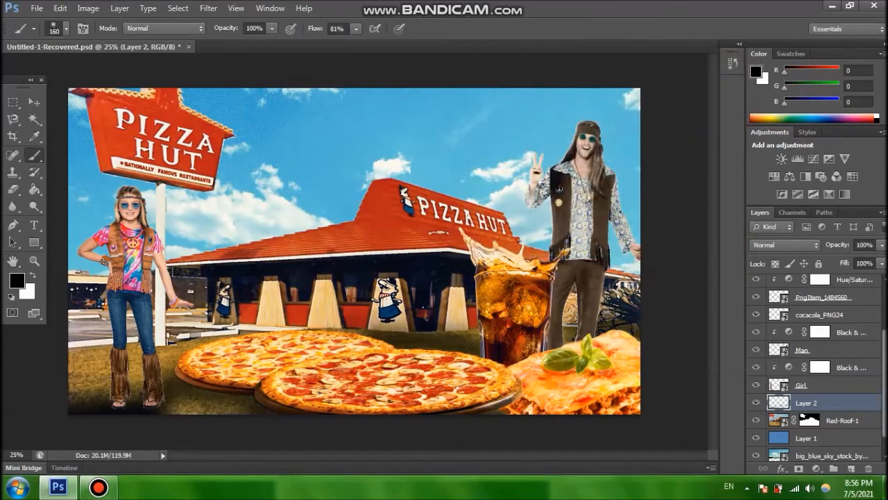
# Step: Apply a Motion Blur at angle 0° to the shadow layer and lower the layer's opacity to 69%
pyautogui.click(209, 9)
pyautogui.press('Escape')
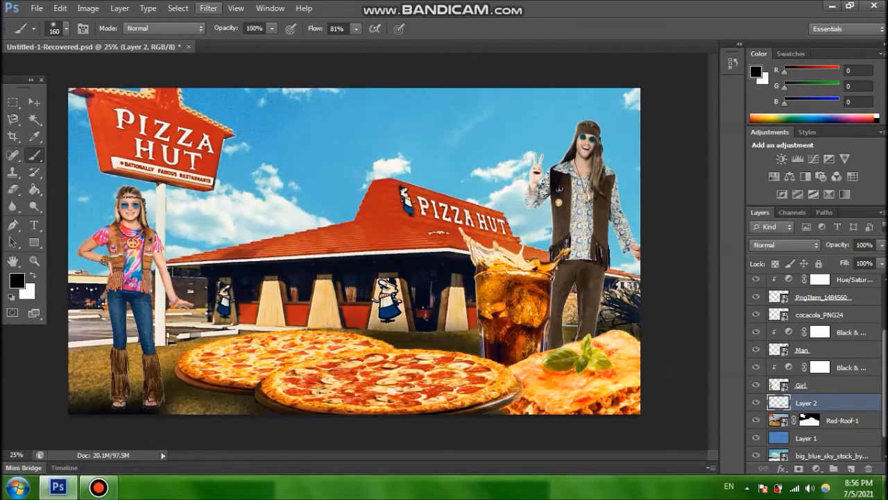
pyautogui.click(208, 8)
pyautogui.moveTo(277, 139)
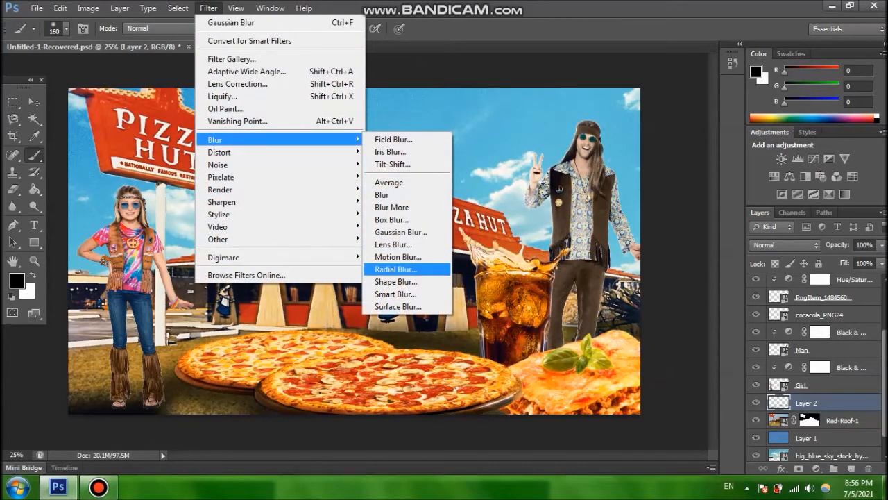
pyautogui.click(397, 257)
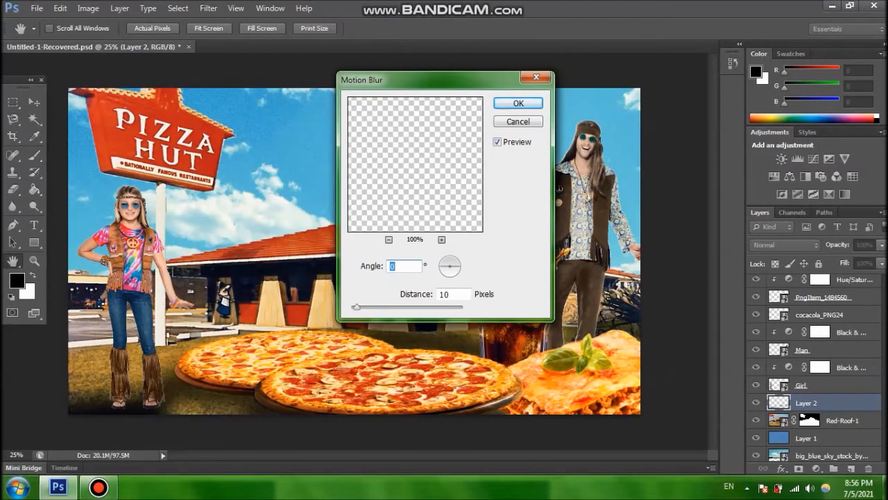
pyautogui.click(396, 307)
pyautogui.moveTo(396, 307); pyautogui.dragTo(408, 306)
pyautogui.press('Return')
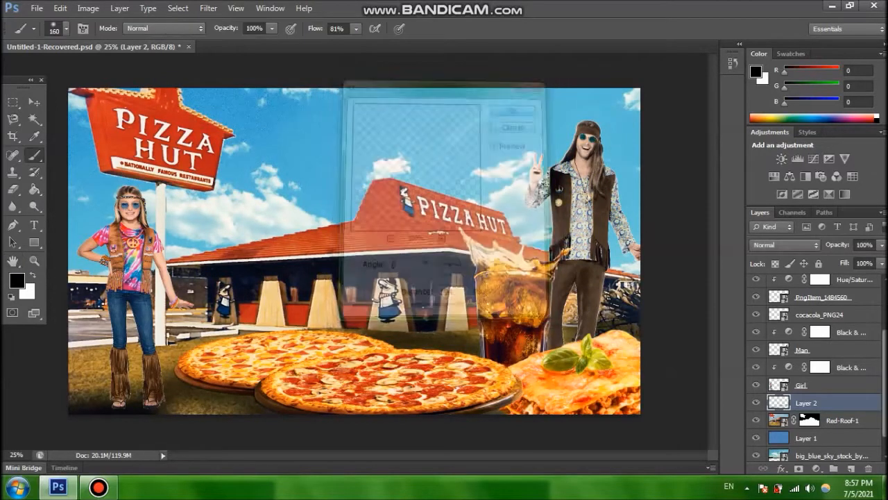
pyautogui.click(881, 244)
pyautogui.moveTo(882, 260)
pyautogui.mouseDown()
pyautogui.moveTo(857, 259)
pyautogui.moveTo(864, 259)
pyautogui.mouseUp()
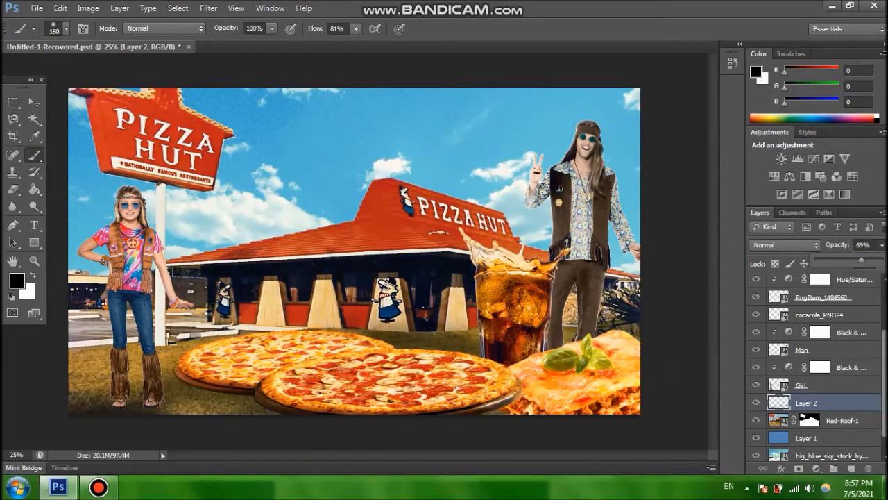
# Step: Create a text box in the sky above the Color Fill 1 layer with the text color set to red #ae1e19
pyautogui.scroll(4, 816, 360)
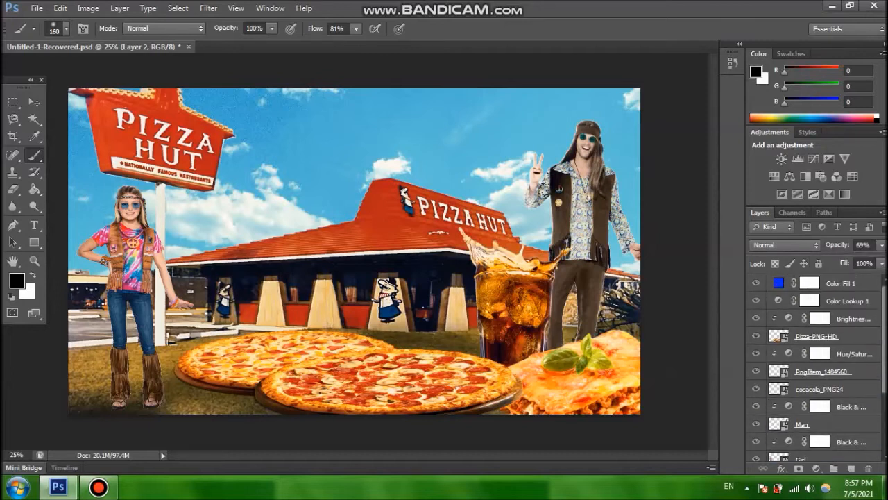
pyautogui.click(840, 283)
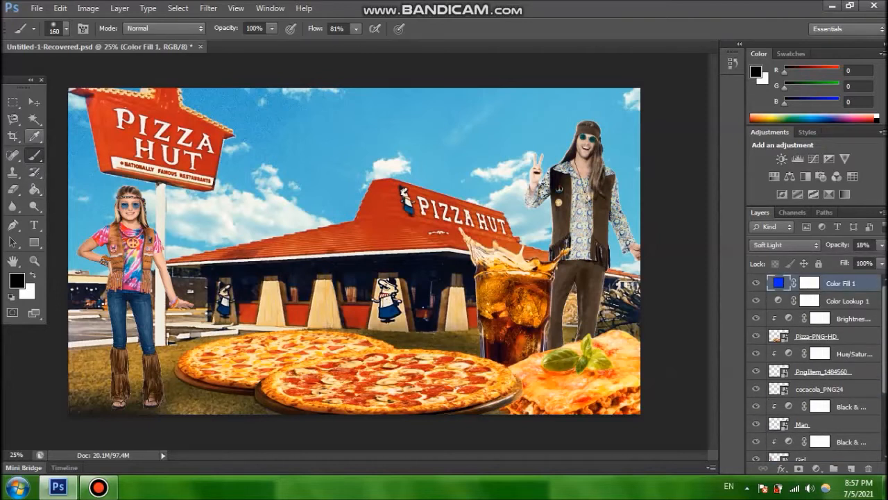
pyautogui.click(33, 224)
pyautogui.moveTo(267, 104); pyautogui.dragTo(515, 186)
pyautogui.click(418, 28)
pyautogui.click(547, 203)
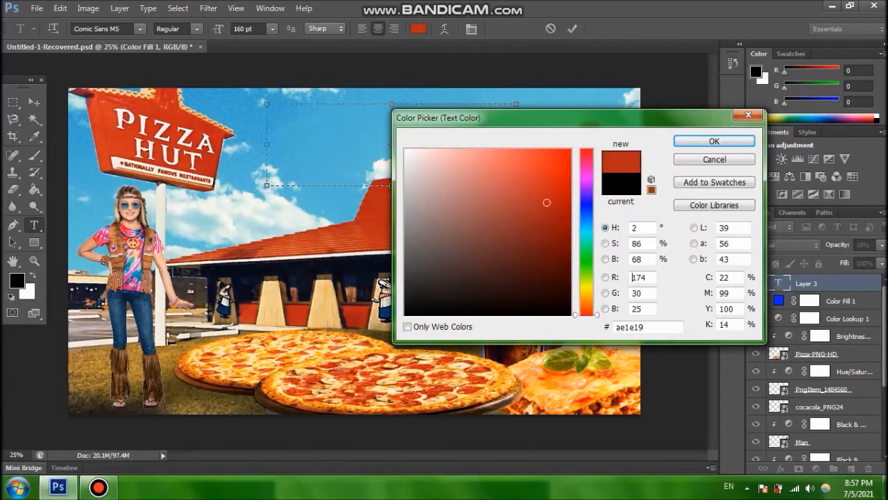
pyautogui.click(714, 141)
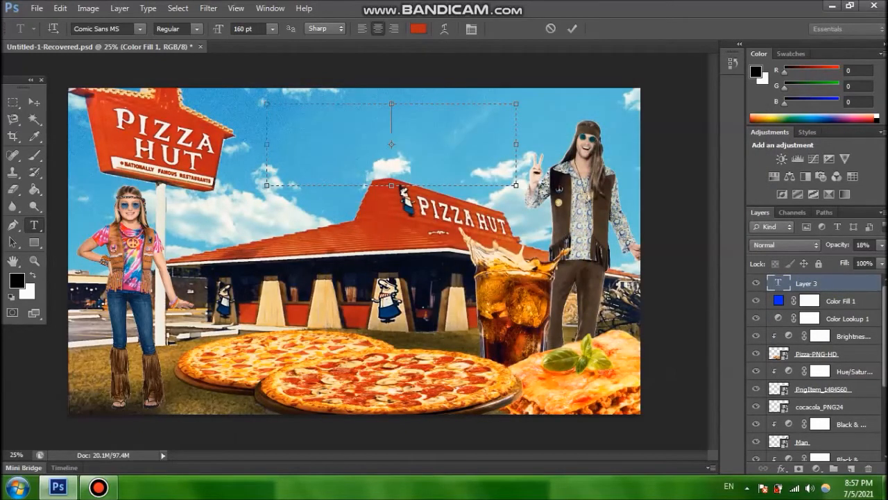
# Step: Enter the headline "The Taste Of The 70's" in 160 pt Comic Sans MS, widening the text box and aligning the text left
pyautogui.click(139, 28)
pyautogui.press('Escape')
pyautogui.write('The Ta')
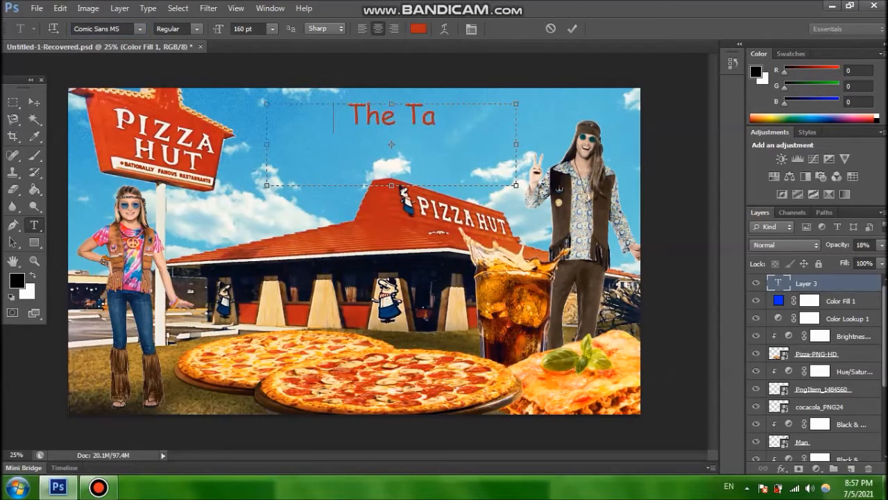
pyautogui.write('ste Of')
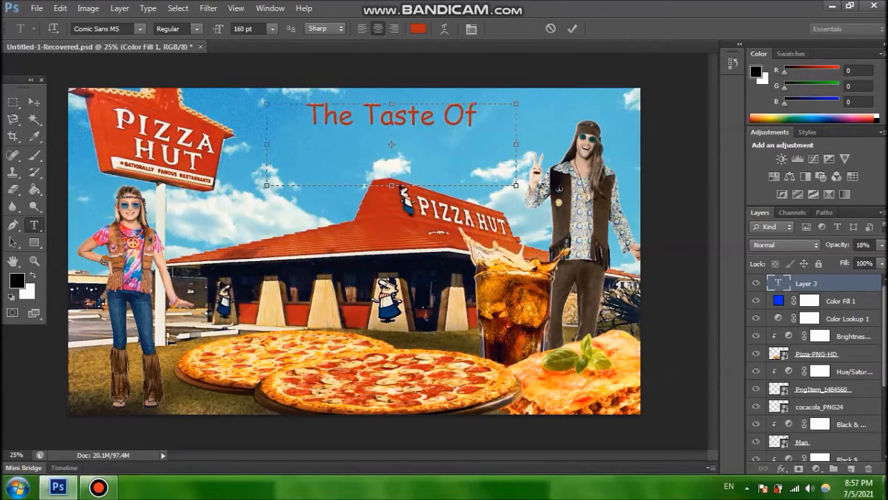
pyautogui.moveTo(516, 144); pyautogui.dragTo(589, 145)
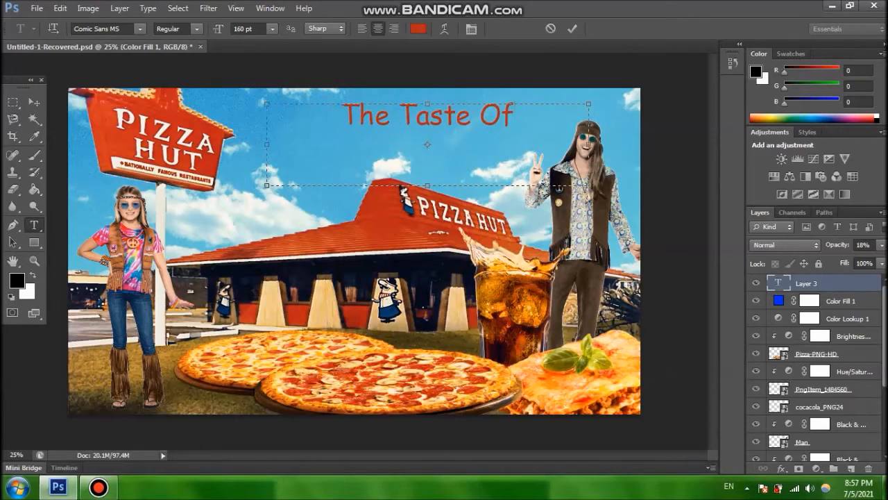
pyautogui.click(362, 29)
pyautogui.write('The 70')
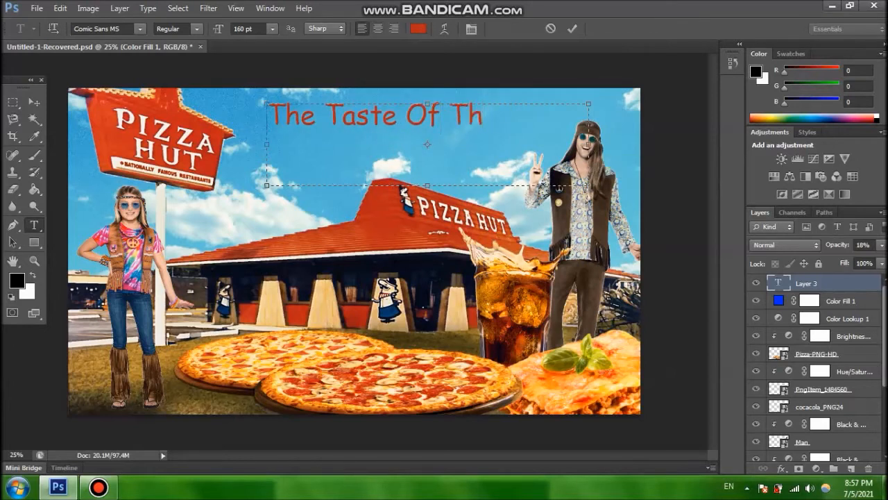
pyautogui.write("'s")
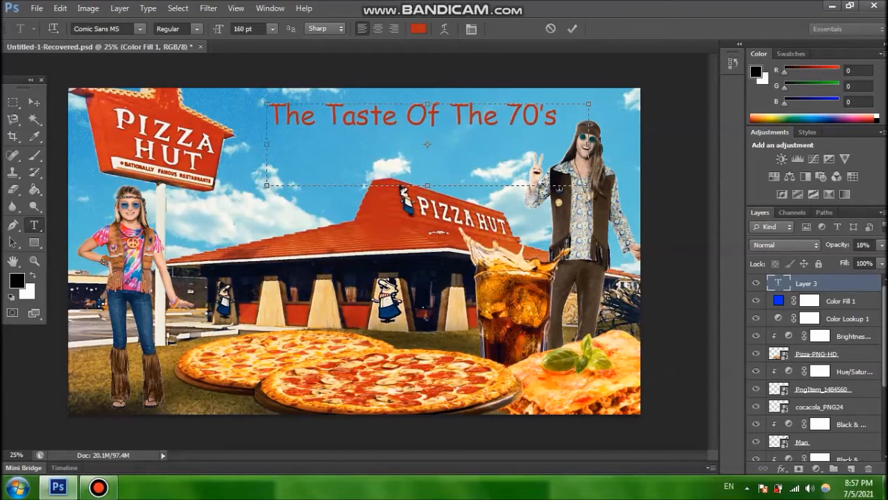
pyautogui.click(573, 28)
# Step: Add a second text line reading "Is Back Again" below the headline
pyautogui.moveTo(279, 144); pyautogui.dragTo(557, 210)
pyautogui.write('I')
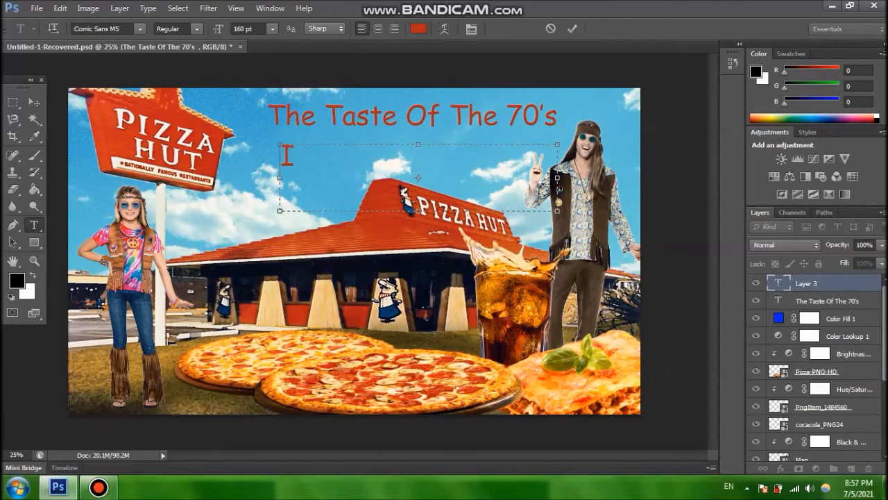
pyautogui.write('s Back Again')
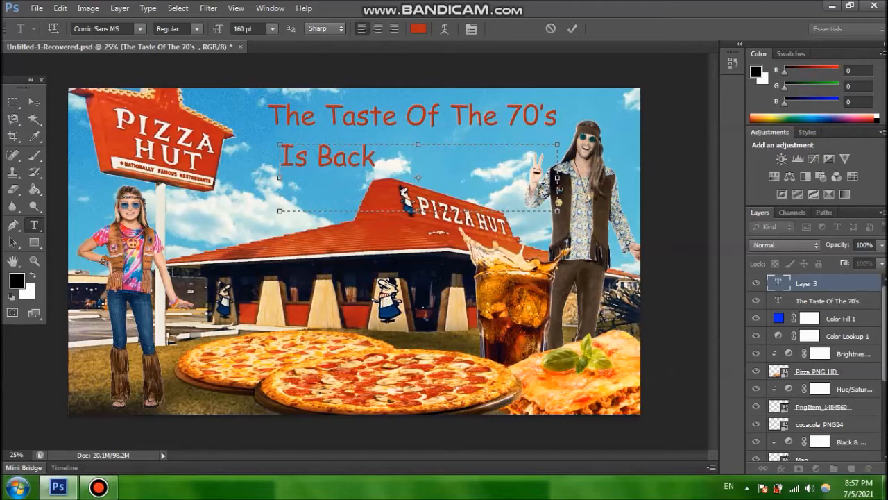
pyautogui.click(572, 28)
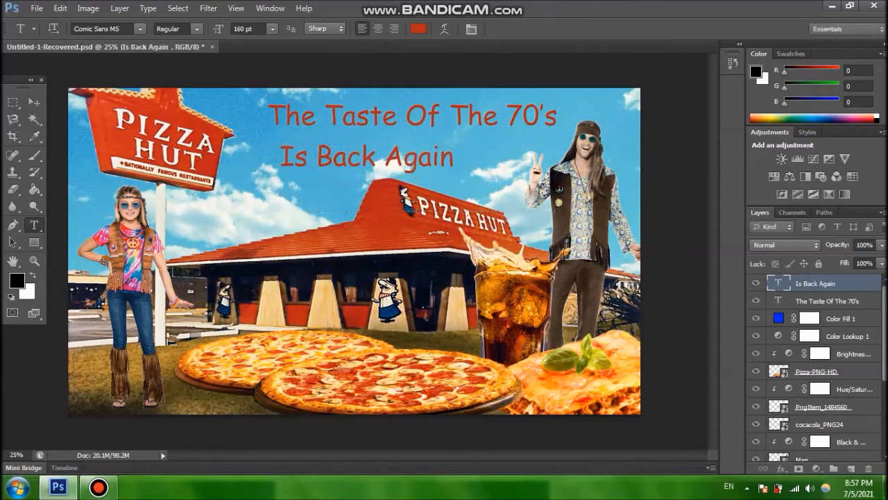
# Step: Shift the headline toward the sign and place "Is Back Again" close beneath it with their right ends aligned
pyautogui.press('v')
pyautogui.moveTo(335, 115); pyautogui.dragTo(313, 115)
pyautogui.moveTo(350, 158); pyautogui.dragTo(433, 145)
pyautogui.moveTo(406, 115); pyautogui.dragTo(396, 115)
pyautogui.moveTo(431, 147); pyautogui.dragTo(419, 147)
# Step: Set the "Is Back Again" text size to 145 pt and realign its right end with the headline
pyautogui.click(34, 225)
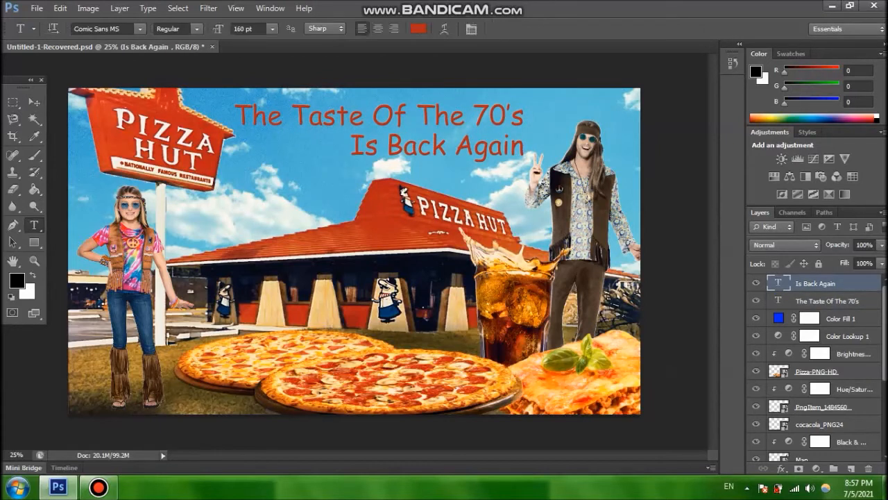
pyautogui.tripleClick(438, 146)
pyautogui.click(248, 29)
pyautogui.write('145')
pyautogui.press('Return')
pyautogui.click(572, 29)
pyautogui.click(35, 102)
pyautogui.moveTo(424, 147); pyautogui.dragTo(440, 147)
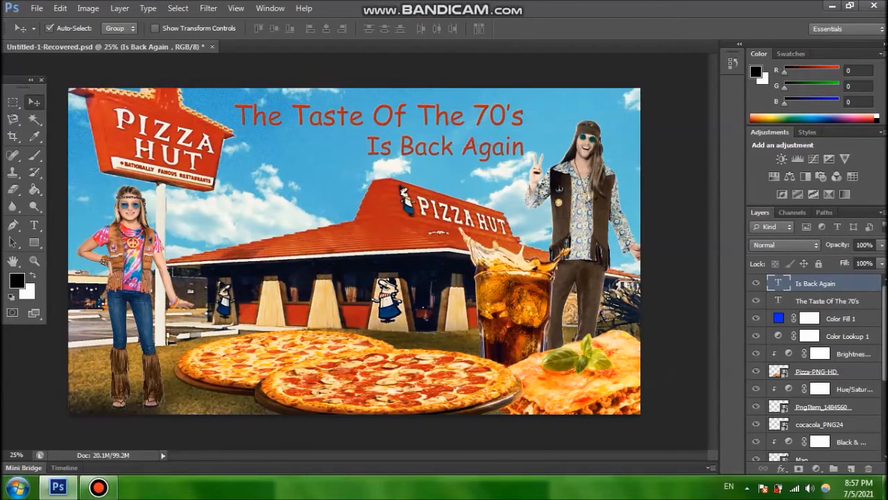
# Step: Reduce the "Is Back Again" text to 140 pt and move it flush with the headline's right end
pyautogui.click(34, 225)
pyautogui.moveTo(523, 147); pyautogui.dragTo(367, 147)
pyautogui.click(219, 28)
pyautogui.write('140')
pyautogui.press('Return')
pyautogui.click(571, 28)
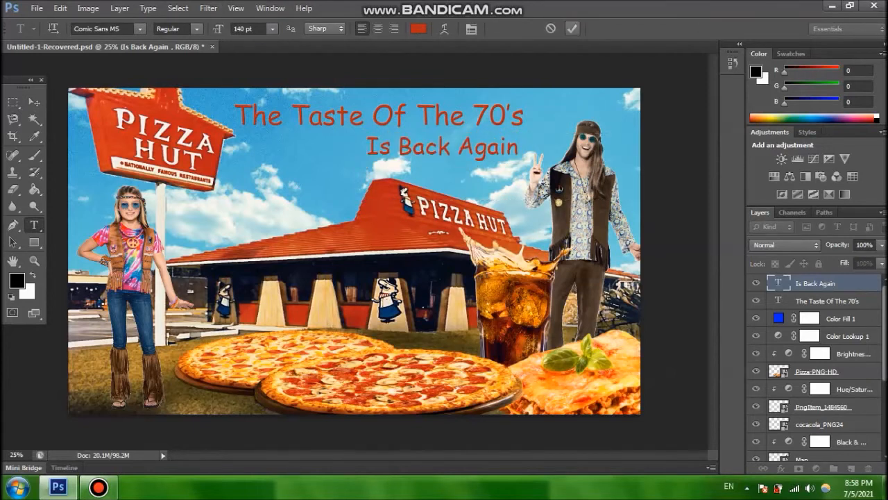
pyautogui.click(35, 102)
pyautogui.moveTo(486, 147); pyautogui.dragTo(492, 147)
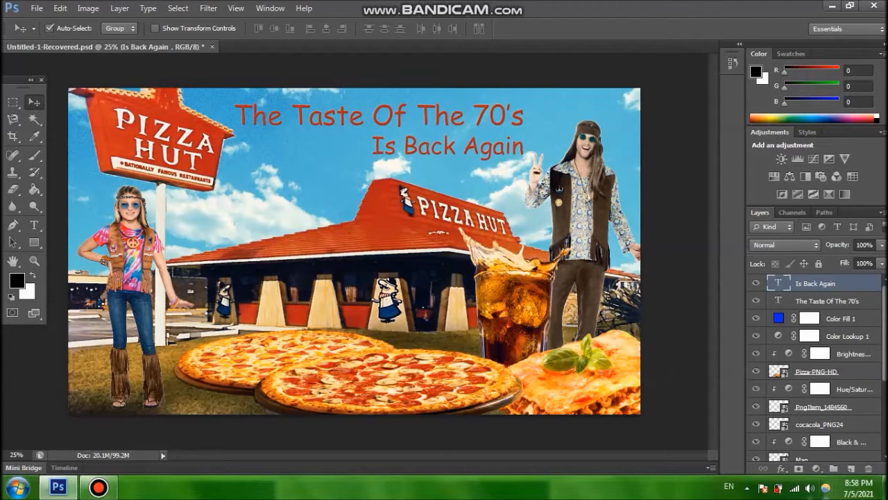
# Step: On a new top layer, paint a black vignette around the image edges with a 504 px brush at 75% flow
pyautogui.click(851, 469)
pyautogui.click(16, 280)
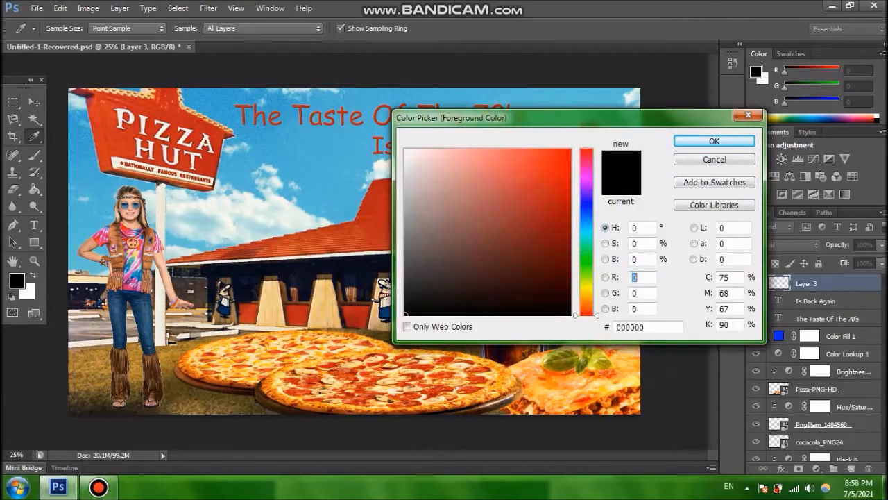
pyautogui.press('Return')
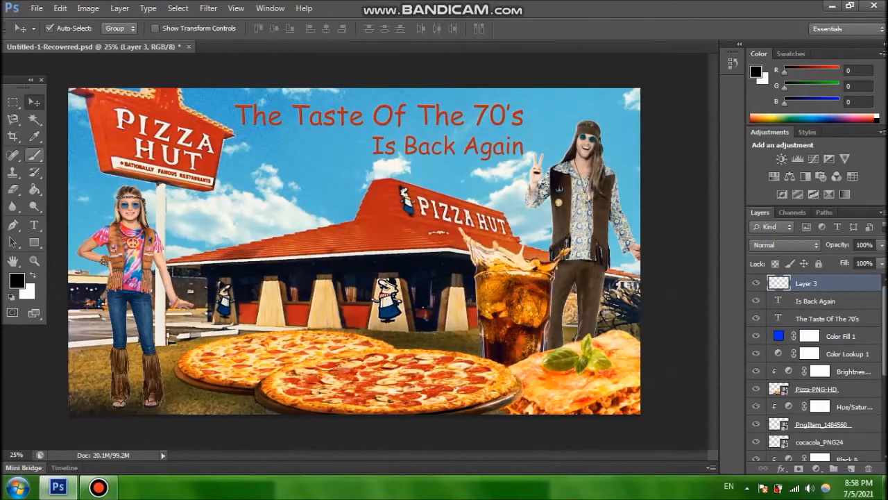
pyautogui.click(34, 155)
pyautogui.click(355, 28)
pyautogui.moveTo(355, 43); pyautogui.dragTo(351, 43)
pyautogui.click(66, 28)
pyautogui.moveTo(102, 71); pyautogui.dragTo(135, 71)
pyautogui.moveTo(635, 97)
pyautogui.mouseDown()
pyautogui.moveTo(596, 385)
pyautogui.moveTo(619, 390)
pyautogui.moveTo(429, 397)
pyautogui.moveTo(104, 385)
pyautogui.moveTo(91, 173)
pyautogui.moveTo(375, 104)
pyautogui.moveTo(139, 111)
pyautogui.moveTo(555, 94)
pyautogui.mouseUp()
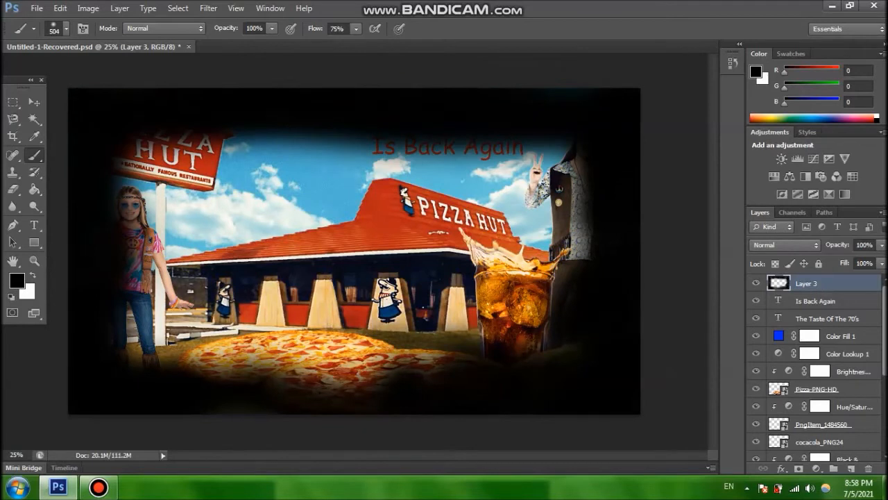
# Step: Set the vignette layer to Soft Light blending at 65% opacity
pyautogui.click(786, 245)
pyautogui.click(770, 171)
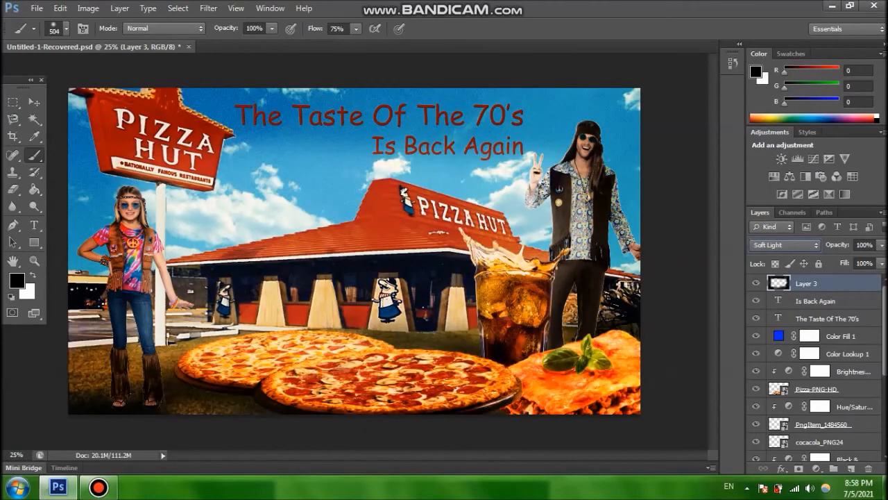
pyautogui.click(882, 244)
pyautogui.moveTo(882, 260); pyautogui.dragTo(859, 260)
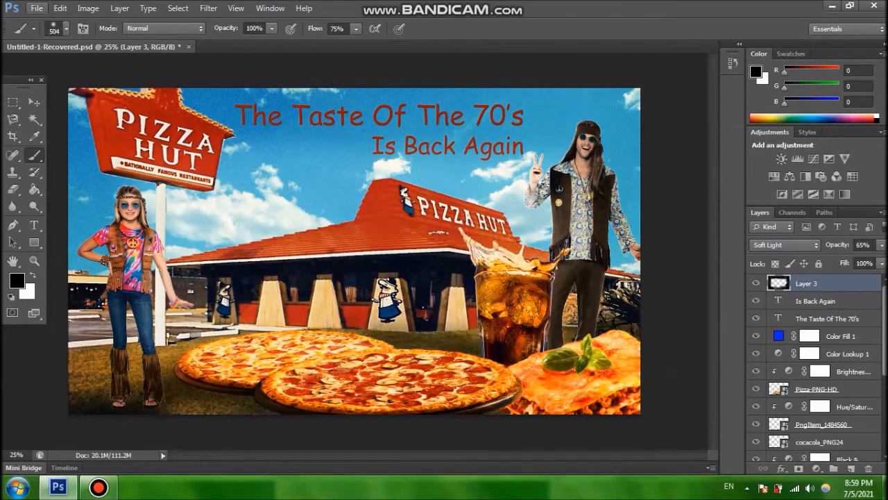
# Step: Place the old-paper-background image above the vignette and stretch it to cover the whole canvas
pyautogui.click(36, 7)
pyautogui.click(48, 222)
pyautogui.doubleClick(436, 91)
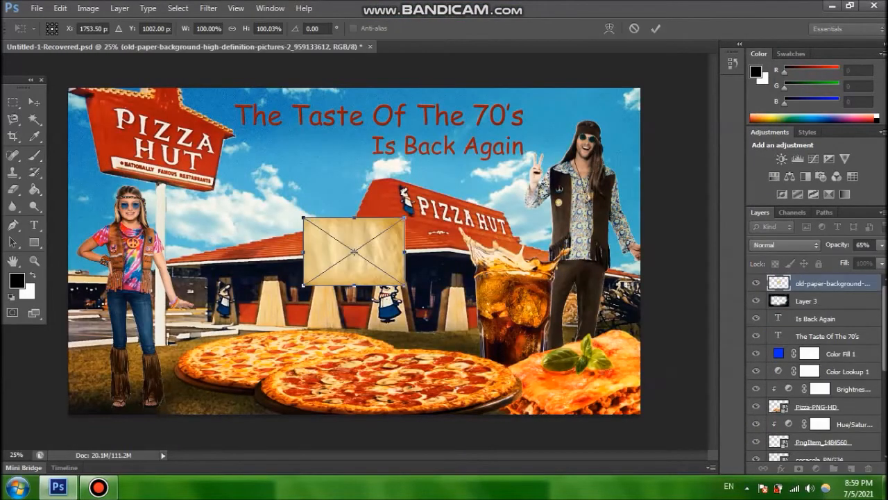
pyautogui.moveTo(405, 217); pyautogui.dragTo(640, 88)
pyautogui.moveTo(304, 286); pyautogui.dragTo(69, 414)
pyautogui.press('Return')
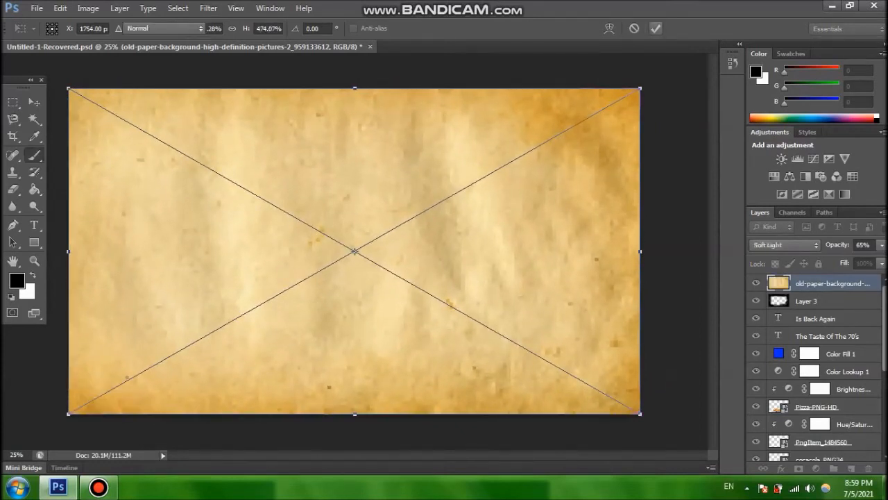
# Step: Set the old paper layer to Color Dodge blending at 12% opacity
pyautogui.click(785, 244)
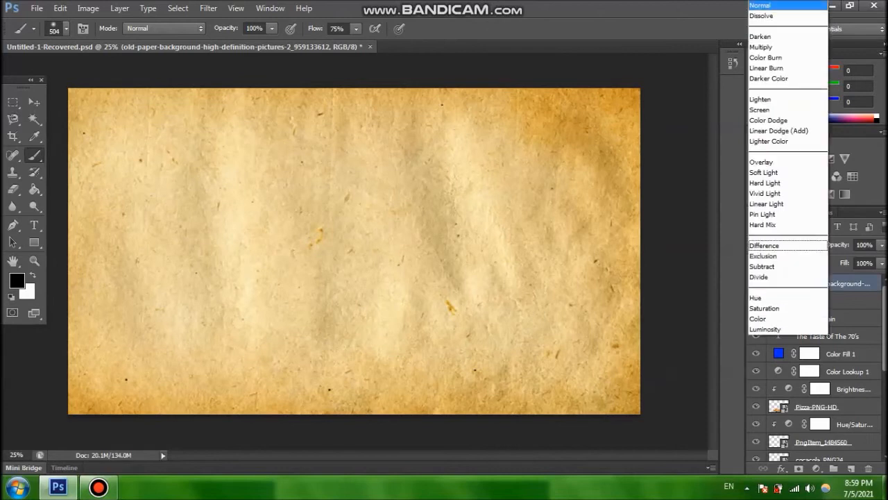
pyautogui.click(768, 120)
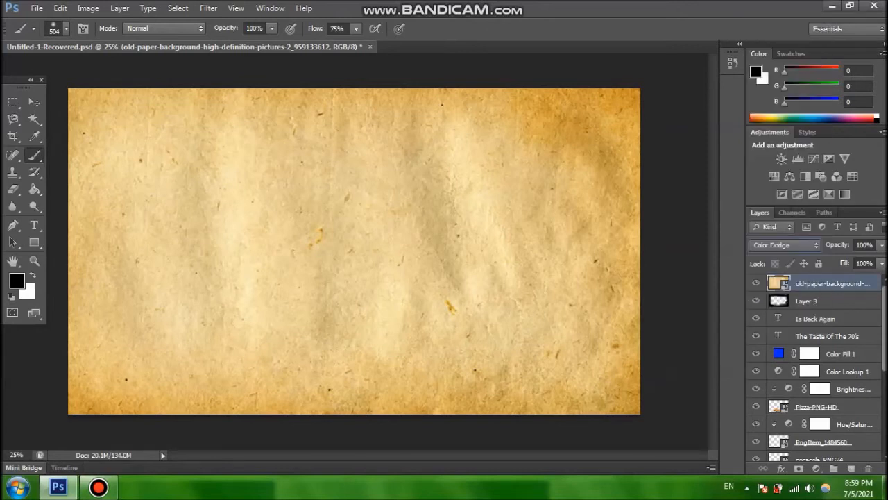
pyautogui.click(864, 244)
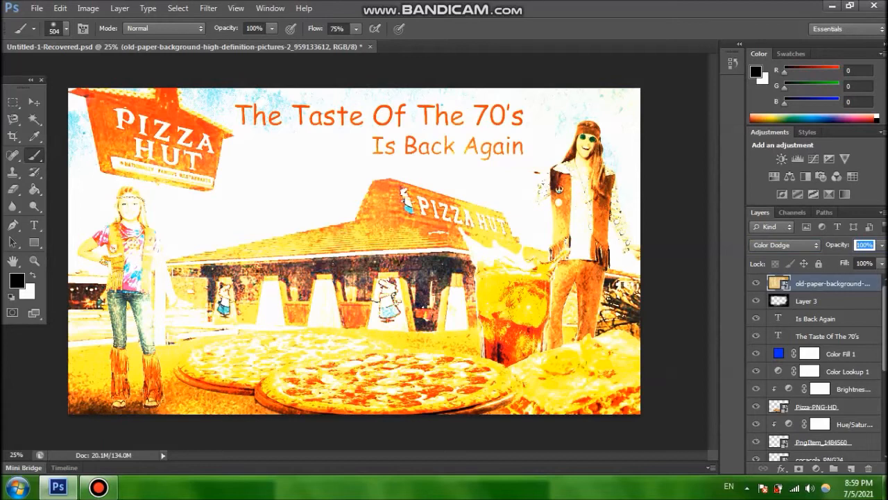
pyautogui.write('12')
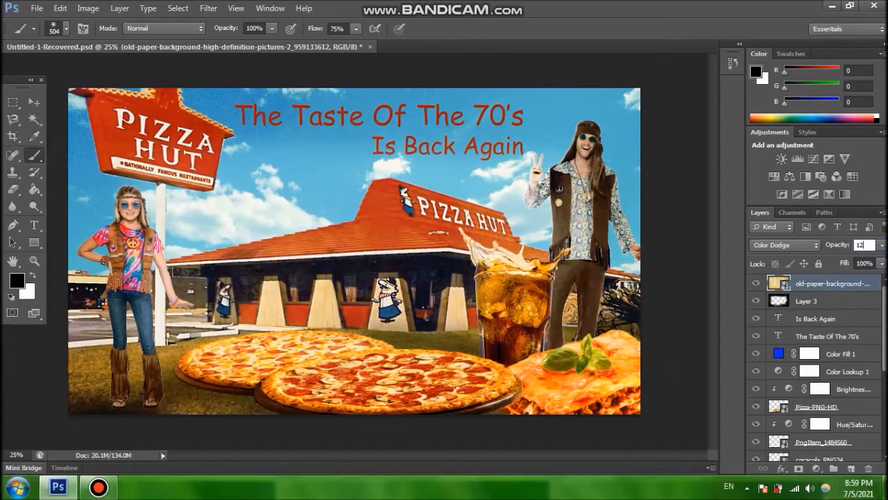
# Step: Add a Photo Filter adjustment layer above the old paper texture using the Deep Yellow filter
pyautogui.click(817, 468)
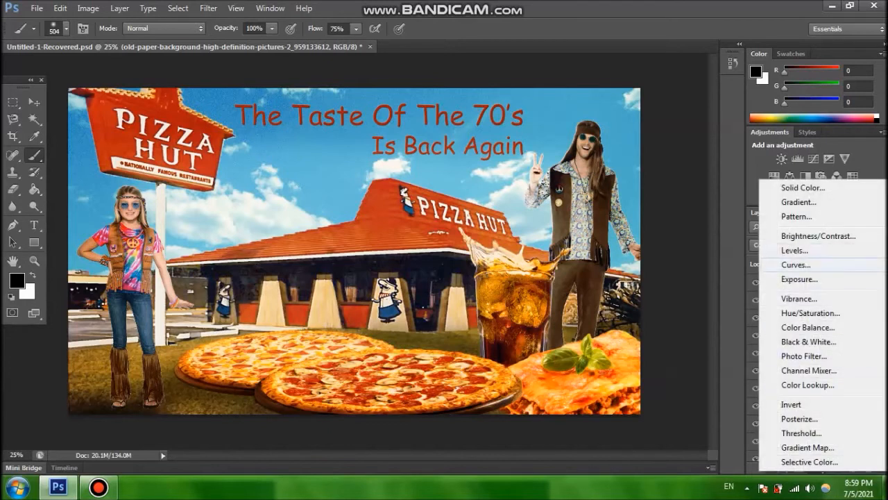
pyautogui.click(804, 355)
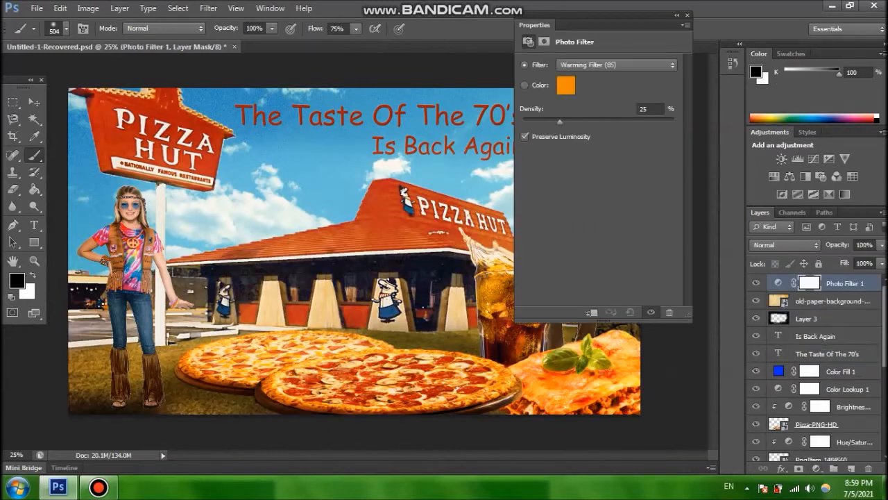
pyautogui.click(616, 65)
pyautogui.click(584, 266)
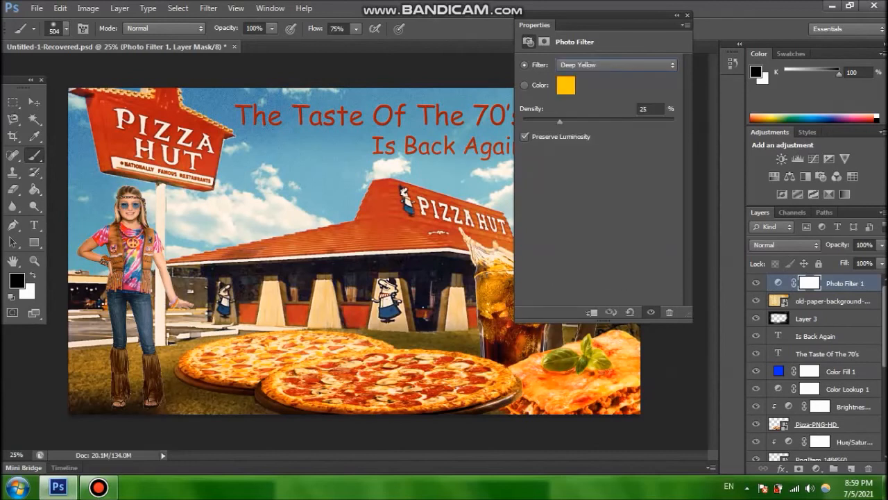
pyautogui.click(687, 15)
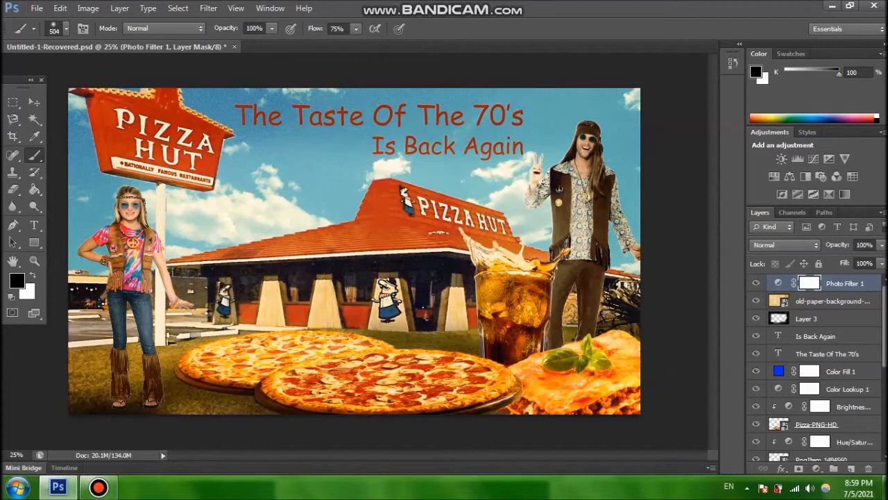
# Step: Reduce the Photo Filter layer's opacity to 75% and move the vignette layer to the top of the layer stack
pyautogui.click(864, 245)
pyautogui.write('75')
pyautogui.press('Return')
pyautogui.moveTo(833, 318); pyautogui.dragTo(833, 278)
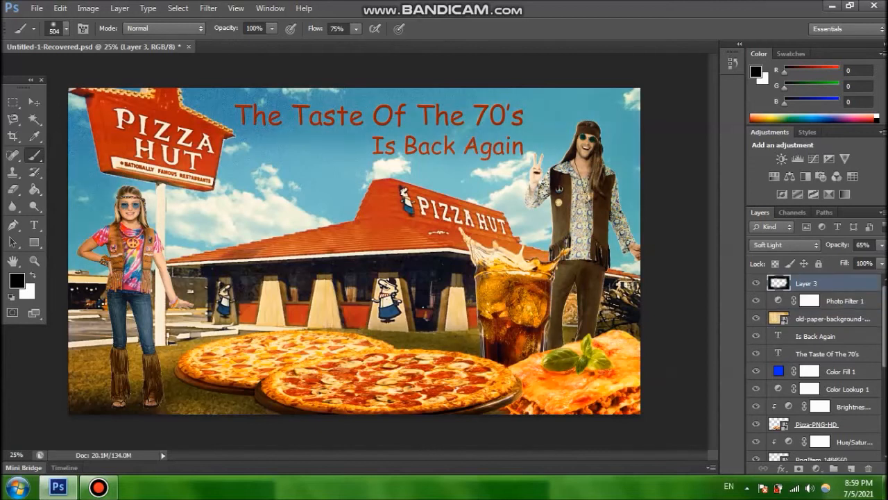
# Step: Add a Curves adjustment on top, moving the black point to input 10, output 1 and slightly lowering the white point's output
pyautogui.click(817, 469)
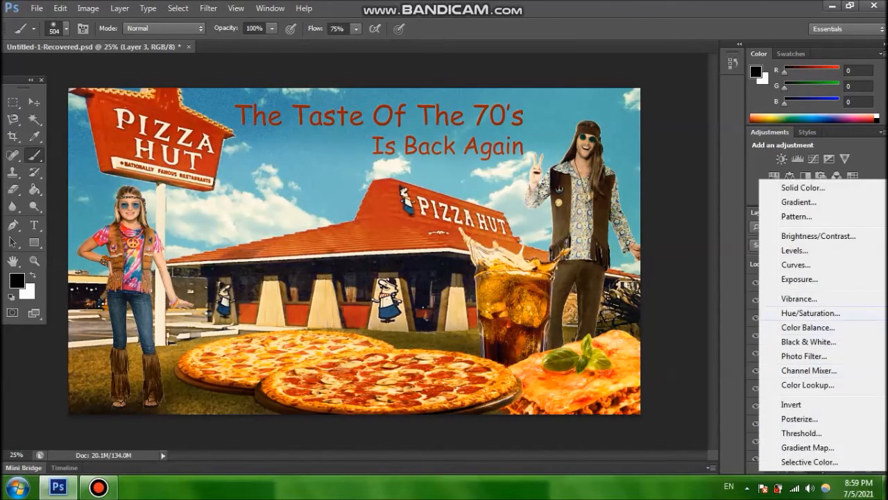
pyautogui.click(796, 264)
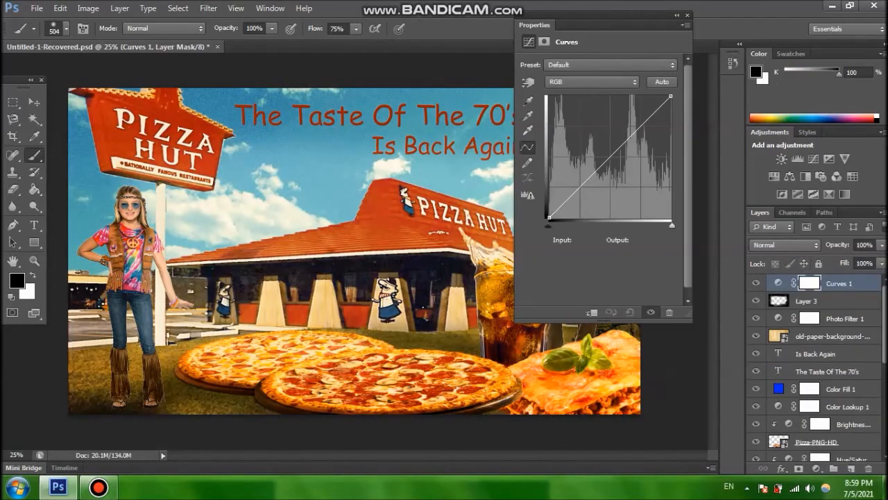
pyautogui.moveTo(550, 218); pyautogui.dragTo(554, 216)
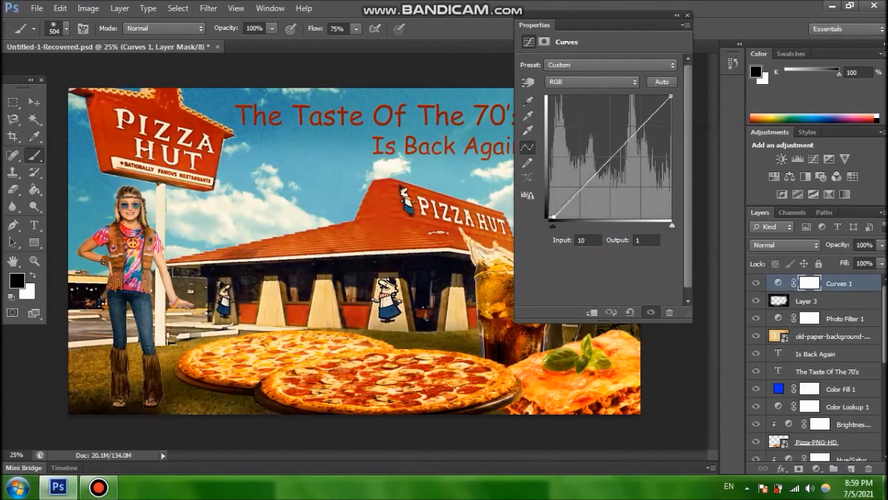
pyautogui.moveTo(671, 97)
pyautogui.mouseDown()
pyautogui.moveTo(661, 96)
pyautogui.moveTo(670, 104)
pyautogui.mouseUp()
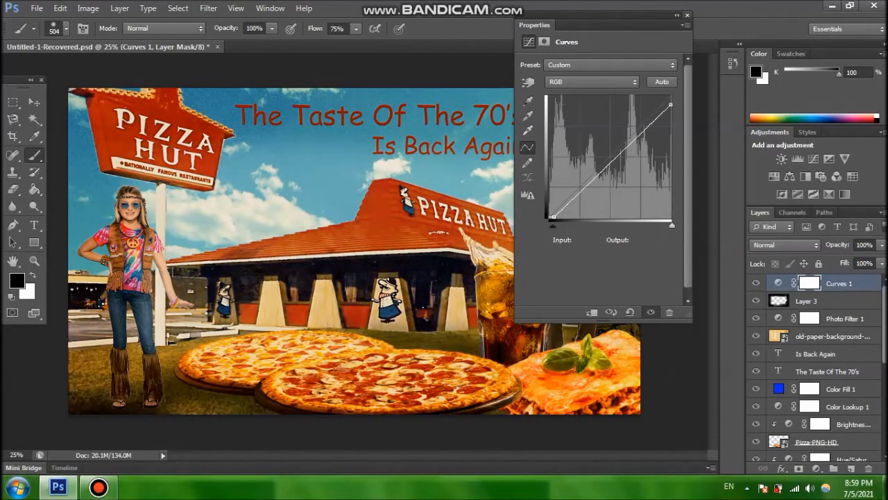
pyautogui.click(688, 14)
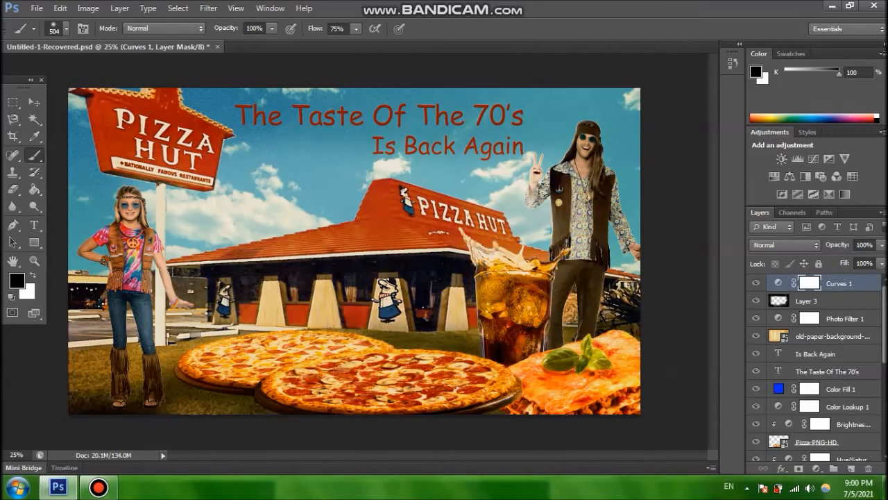
# Step: Reopen the settings of the Curves adjustment layer
pyautogui.doubleClick(778, 283)
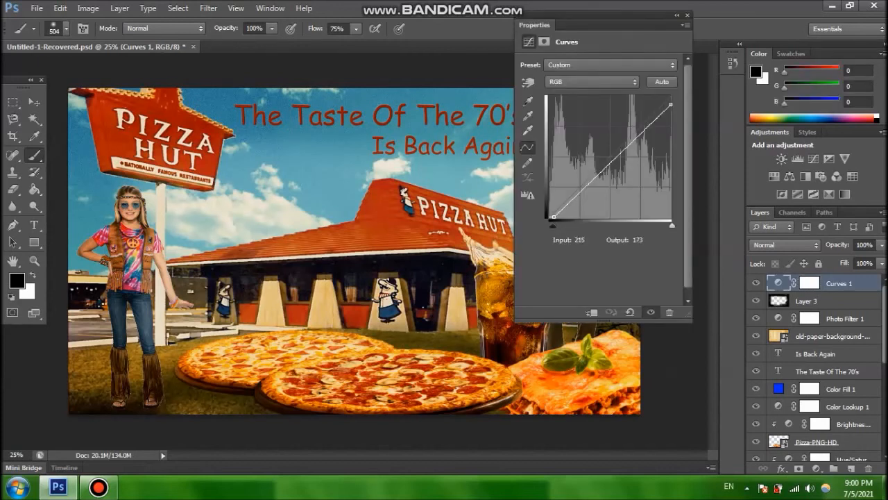